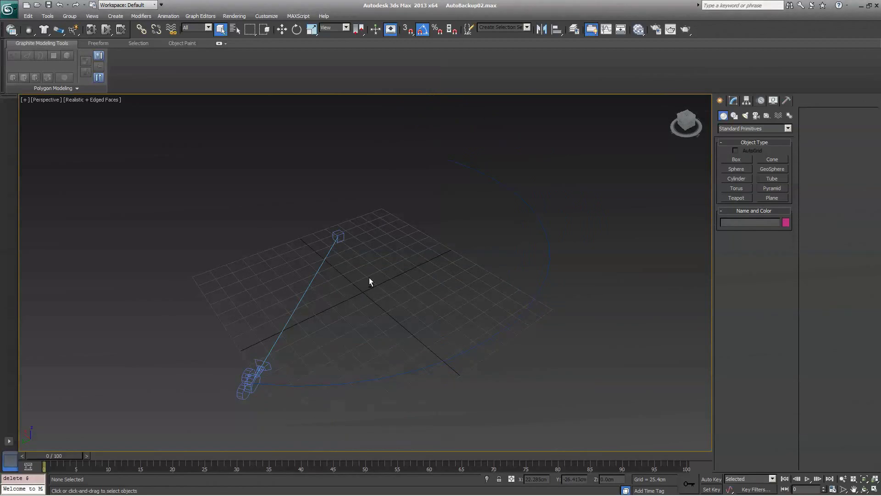
- Create a box about 34 × 34 × 49 cm near the centre of the grid and show its editable parameters
{"action": "middle_click_drag", "start_coordinate": [299, 240], "coordinate": [377, 223], "text": "alt"}
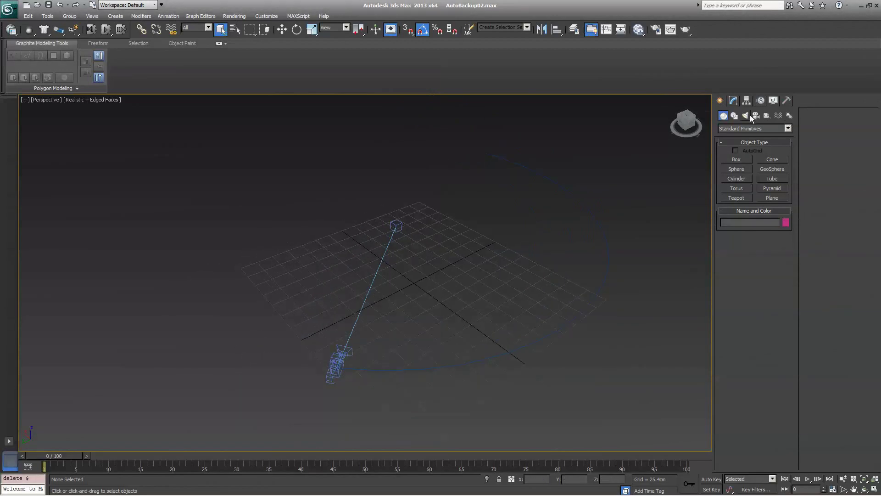
{"action": "left_click", "coordinate": [735, 160]}
{"action": "left_click_drag", "start_coordinate": [416, 283], "coordinate": [415, 274], "text": "ctrl"}
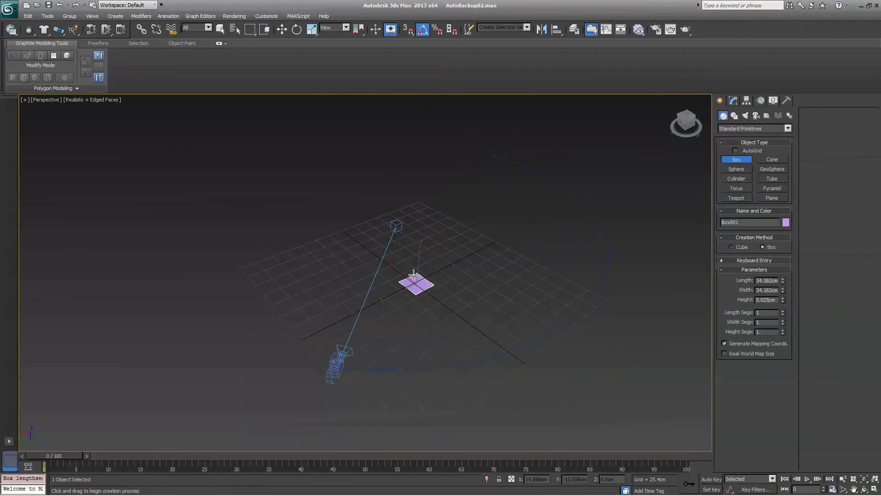
{"action": "right_click", "coordinate": [737, 275]}
{"action": "left_click", "coordinate": [733, 100]}
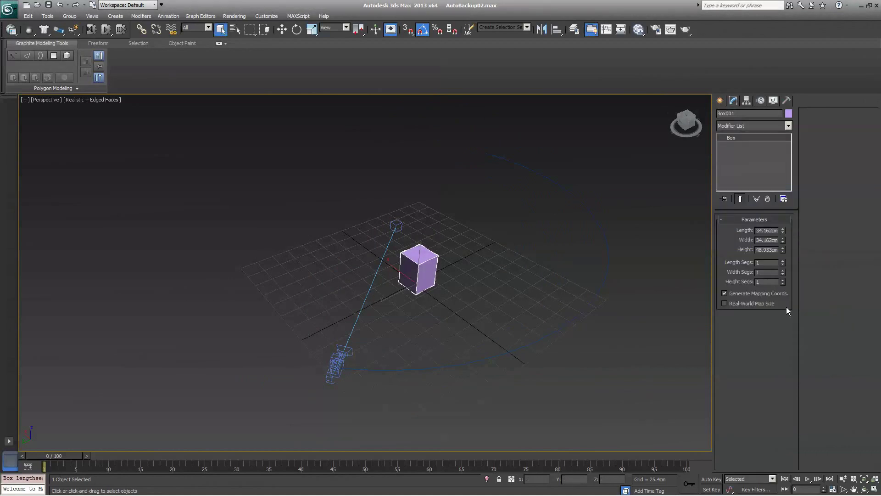
- Set the box's length, width and height to 20 cm each
{"action": "double_click", "coordinate": [768, 230]}
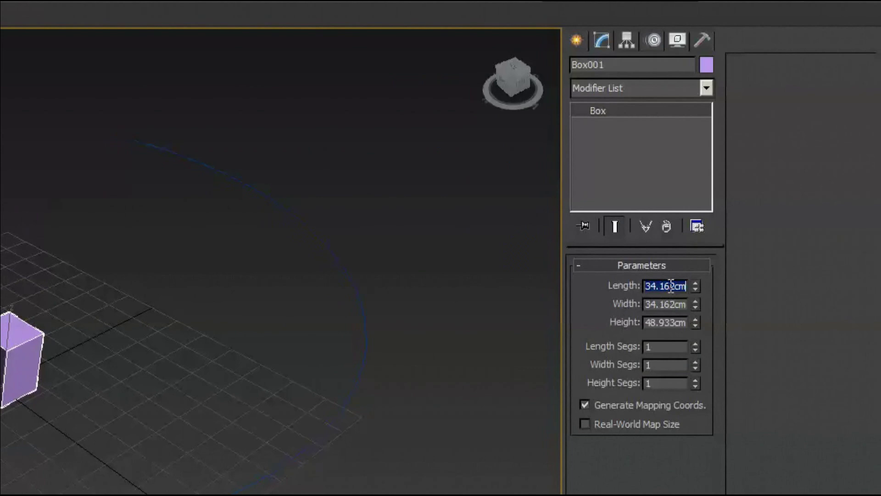
{"action": "type", "text": "20"}
{"action": "key", "text": "Tab"}
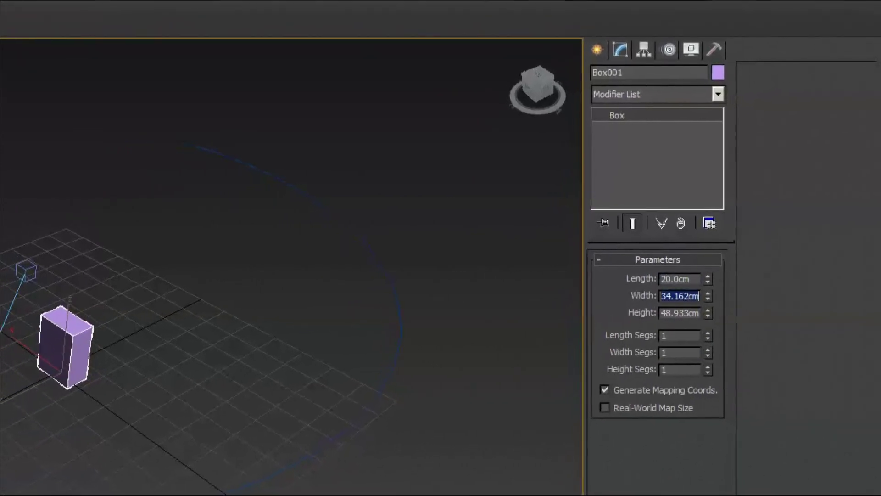
{"action": "type", "text": "20"}
{"action": "key", "text": "Tab"}
{"action": "type", "text": "20"}
{"action": "key", "text": "Return"}
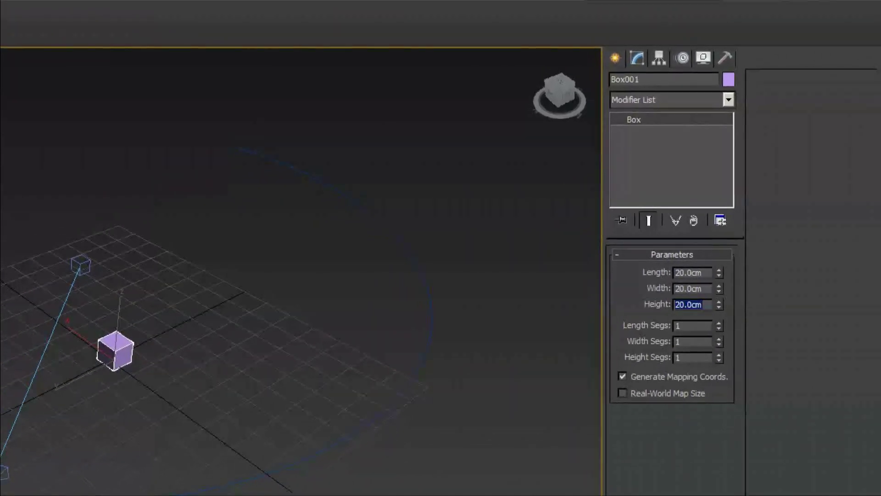
{"action": "right_click", "coordinate": [121, 288]}
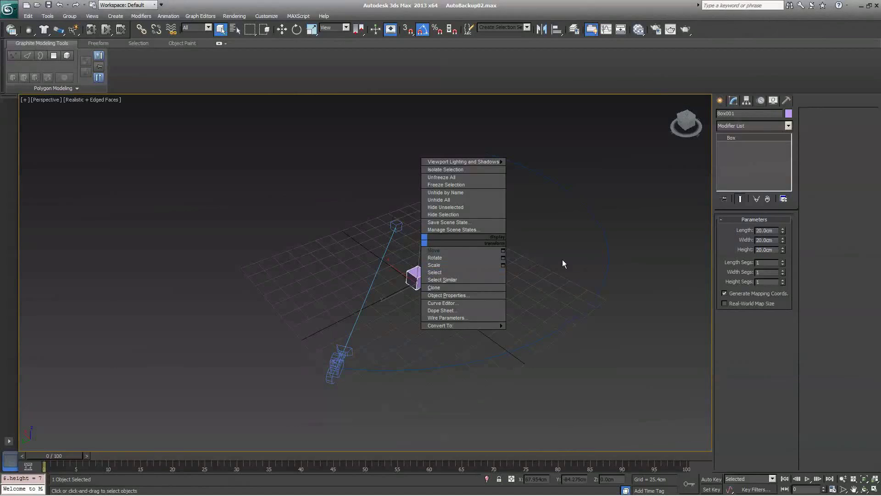
{"action": "left_click", "coordinate": [563, 260]}
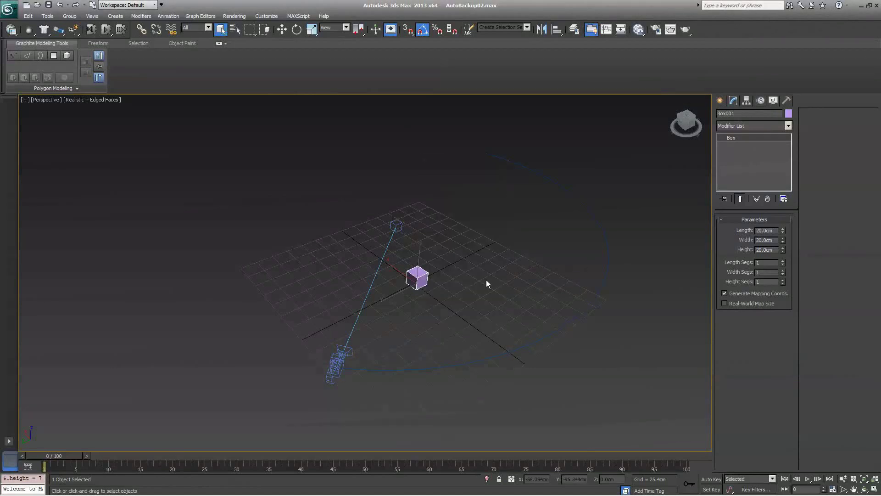
- Activate the Move tool, frame the cube in the view, and start an Array of it with live preview on
{"action": "right_click", "coordinate": [427, 279]}
{"action": "left_click", "coordinate": [463, 289]}
{"action": "middle_click_drag", "start_coordinate": [398, 294], "coordinate": [426, 313]}
{"action": "key", "text": "z"}
{"action": "scroll", "coordinate": [425, 313], "scroll_direction": "down", "scroll_amount": 5}
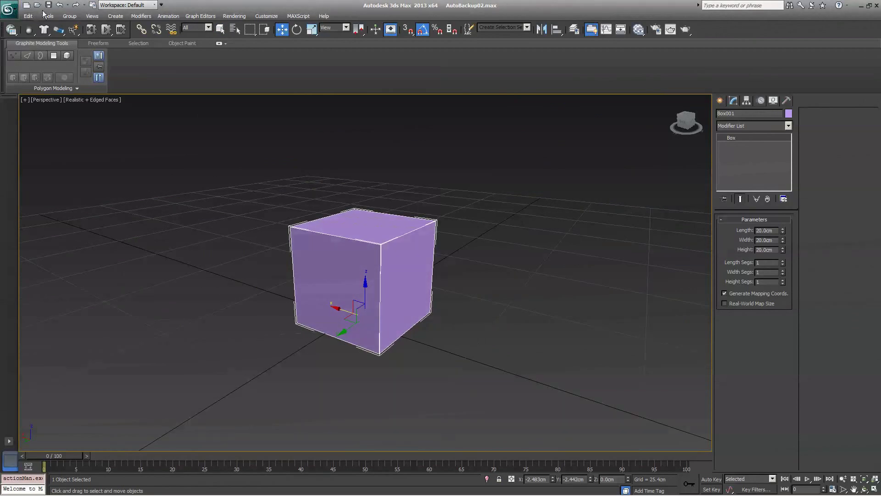
{"action": "left_click", "coordinate": [47, 15]}
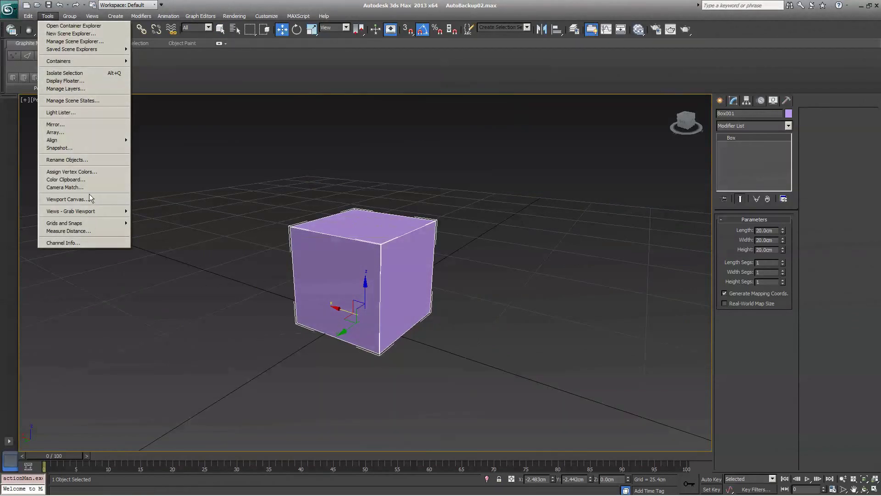
{"action": "left_click", "coordinate": [76, 133]}
{"action": "left_click_drag", "start_coordinate": [466, 176], "coordinate": [706, 117]}
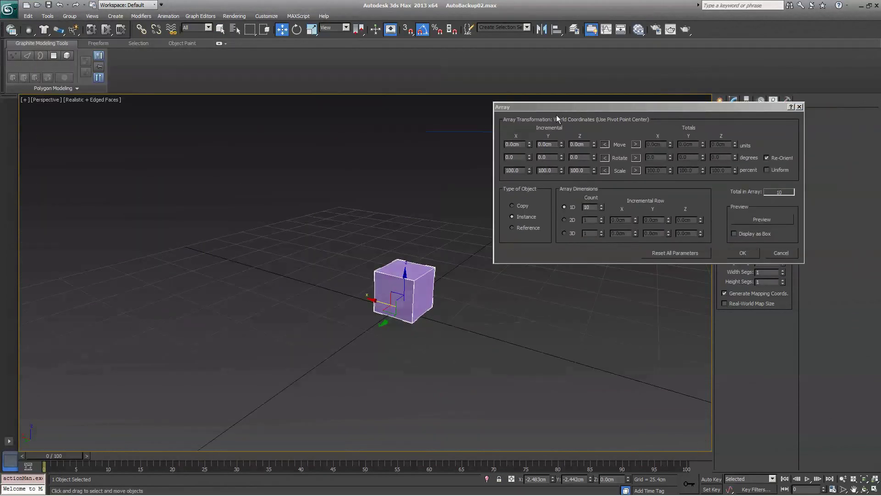
{"action": "left_click", "coordinate": [766, 220]}
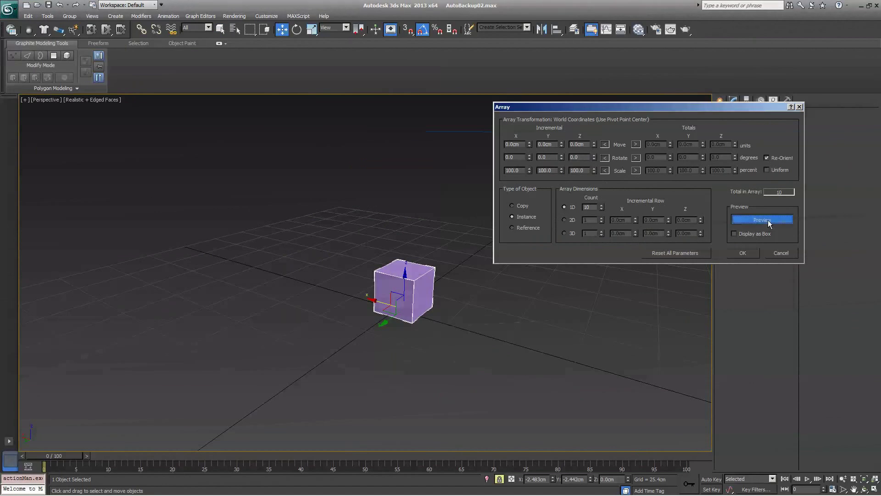
{"action": "middle_click_drag", "start_coordinate": [409, 290], "coordinate": [404, 302]}
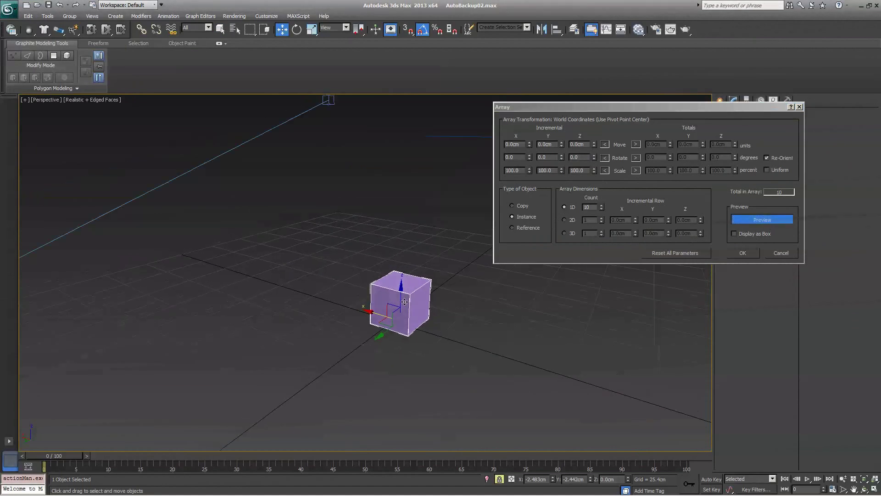
- Set the array's incremental move along X to 22 cm
{"action": "double_click", "coordinate": [515, 144]}
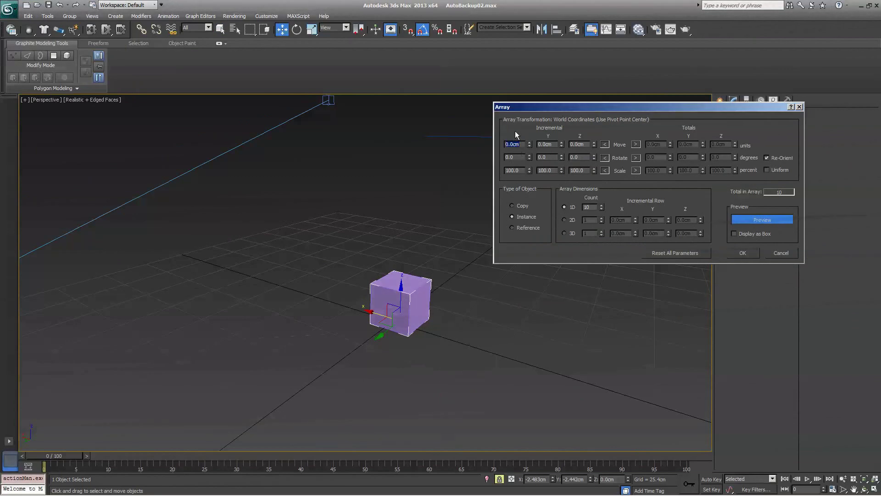
{"action": "type", "text": "22"}
{"action": "key", "text": "Return"}
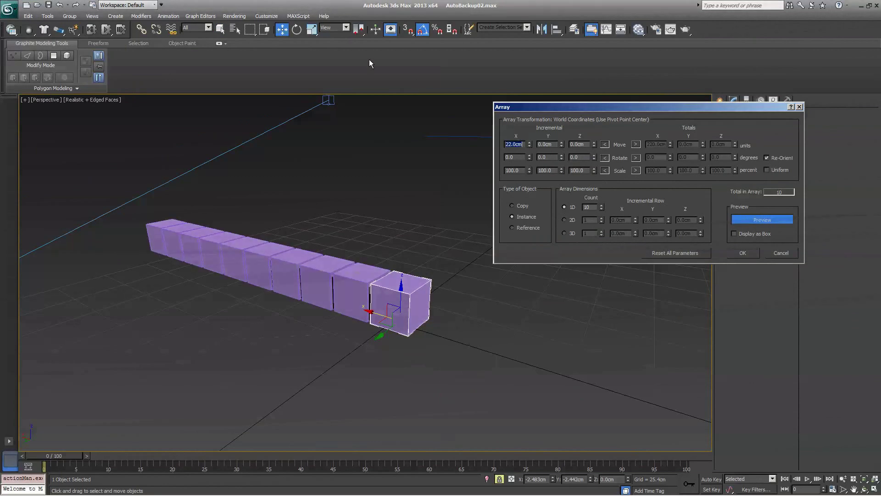
{"action": "middle_click_drag", "start_coordinate": [338, 274], "coordinate": [377, 292], "text": "alt"}
{"action": "middle_click_drag", "start_coordinate": [275, 321], "coordinate": [324, 322]}
{"action": "middle_click_drag", "start_coordinate": [323, 340], "coordinate": [507, 305], "text": "alt"}
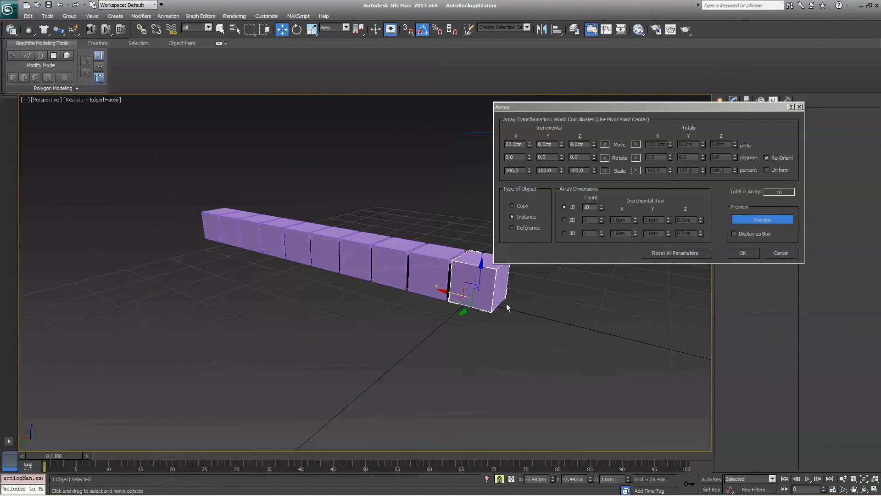
- Set the array's 1D count to 3
{"action": "left_click", "coordinate": [593, 208]}
{"action": "type", "text": "3"}
{"action": "key", "text": "Return"}
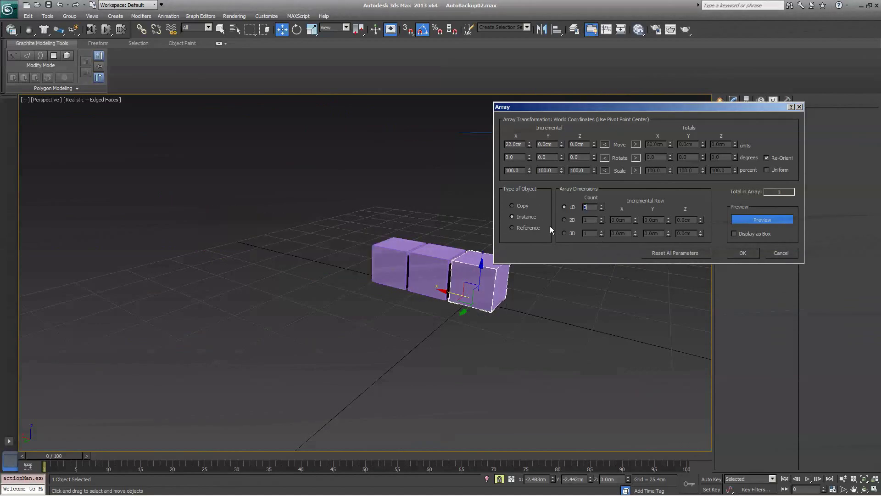
{"action": "middle_click_drag", "start_coordinate": [504, 286], "coordinate": [449, 336]}
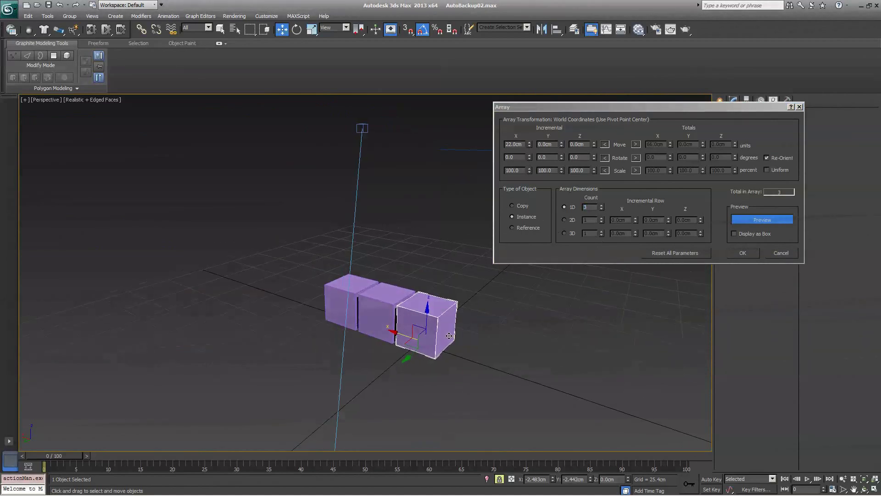
{"action": "scroll", "coordinate": [449, 336], "scroll_direction": "up", "scroll_amount": 3}
- Extend the array to 2D with a count of 3 and an incremental row offset of 22 cm in Y
{"action": "left_click", "coordinate": [570, 220]}
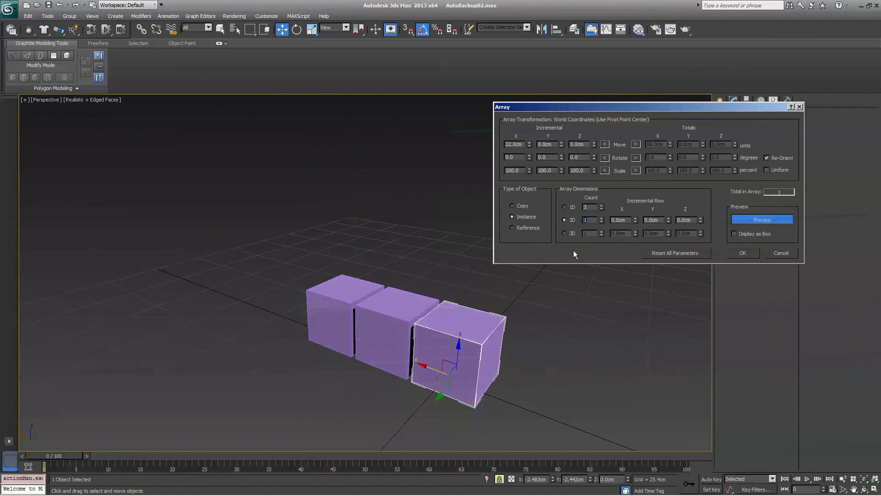
{"action": "type", "text": "3"}
{"action": "key", "text": "Return"}
{"action": "left_click_drag", "start_coordinate": [663, 222], "coordinate": [600, 215]}
{"action": "type", "text": "22"}
{"action": "key", "text": "Return"}
{"action": "middle_click_drag", "start_coordinate": [418, 358], "coordinate": [418, 309]}
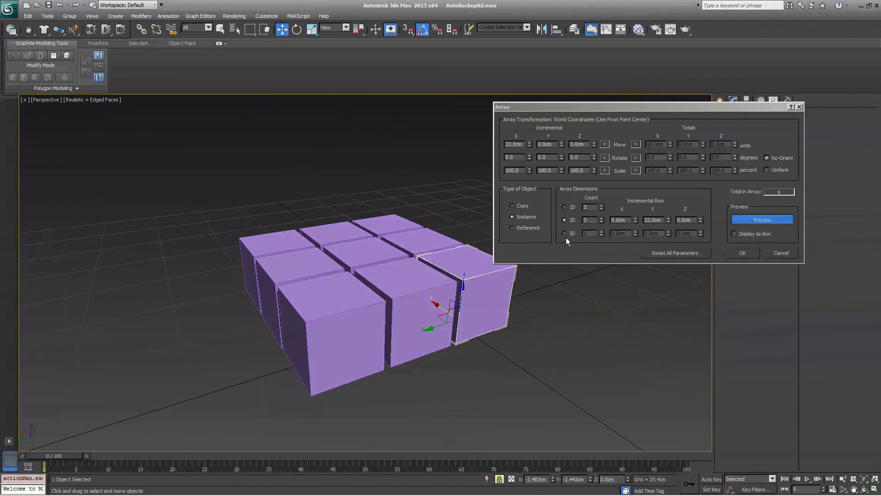
- Extend the array to 3D with a count of 3 and a 22 cm Z offset, and create the instances
{"action": "left_click", "coordinate": [565, 233]}
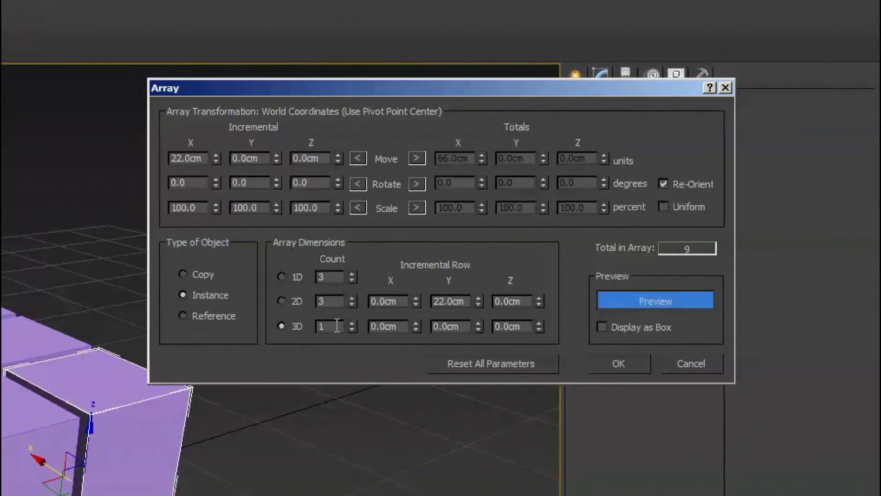
{"action": "left_click_drag", "start_coordinate": [321, 330], "coordinate": [174, 333]}
{"action": "type", "text": "3"}
{"action": "double_click", "coordinate": [528, 318]}
{"action": "type", "text": "22"}
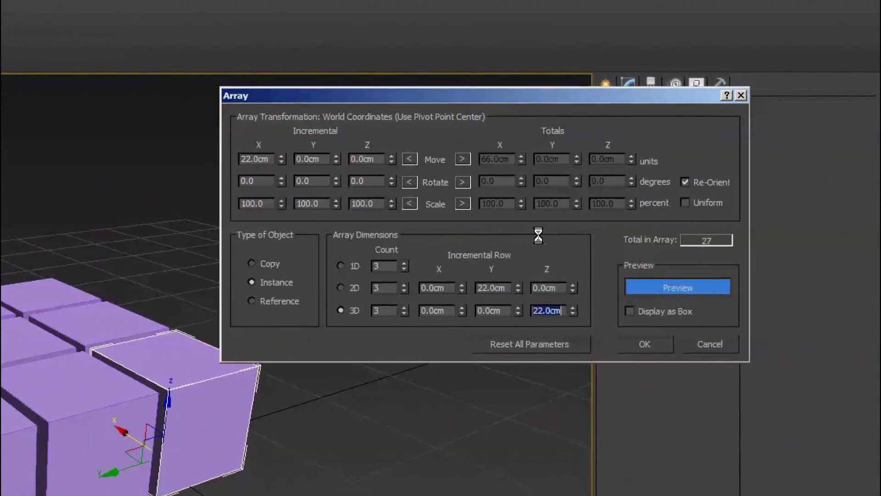
{"action": "key", "text": "Return"}
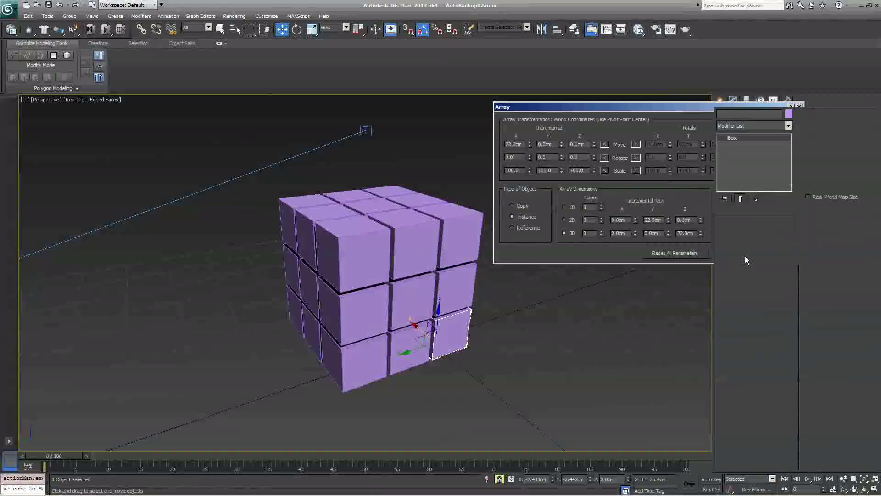
{"action": "left_click", "coordinate": [649, 341]}
- Select all the cubes of the array and rotate them together so the block is tilted
{"action": "middle_click_drag", "start_coordinate": [328, 299], "coordinate": [297, 295], "text": "alt"}
{"action": "left_click_drag", "start_coordinate": [263, 200], "coordinate": [497, 386]}
{"action": "mouse_move", "coordinate": [378, 264]}
{"action": "middle_mouse_down", "text": "alt"}
{"action": "mouse_move", "coordinate": [425, 296]}
{"action": "mouse_move", "coordinate": [386, 279]}
{"action": "middle_mouse_up", "text": "alt"}
{"action": "key", "text": "e"}
{"action": "left_click_drag", "start_coordinate": [378, 259], "coordinate": [351, 247]}
- Move the tilted block of cubes up so it hangs well above the ground grid
{"action": "right_click", "coordinate": [354, 274]}
{"action": "left_click", "coordinate": [368, 285]}
{"action": "middle_click_drag", "start_coordinate": [367, 285], "coordinate": [425, 322], "text": "alt"}
{"action": "scroll", "coordinate": [426, 322], "scroll_direction": "down", "scroll_amount": 3}
{"action": "middle_click_drag", "start_coordinate": [443, 267], "coordinate": [465, 293]}
{"action": "left_click_drag", "start_coordinate": [457, 304], "coordinate": [464, 100]}
{"action": "scroll", "coordinate": [438, 202], "scroll_direction": "down", "scroll_amount": 5}
{"action": "middle_click_drag", "start_coordinate": [357, 243], "coordinate": [216, 141], "text": "alt"}
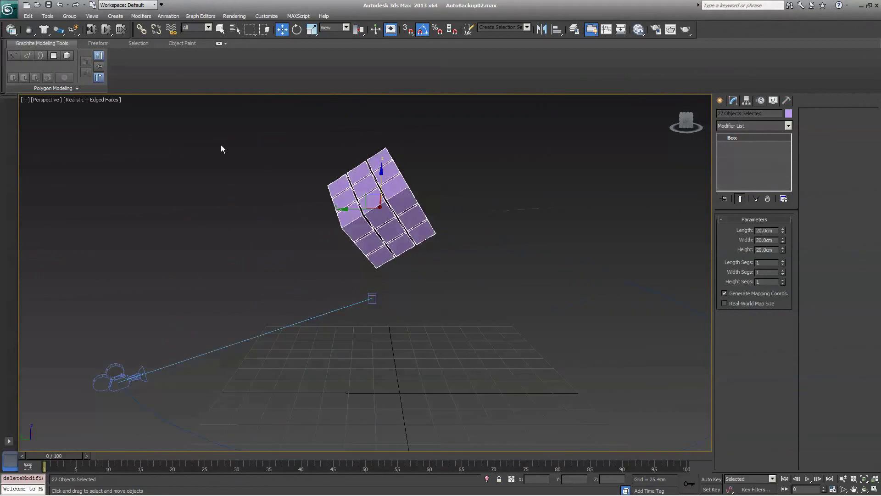
- Make the selected cubes MassFX dynamic rigid bodies and test the simulation, resetting it to the start
{"action": "left_click", "coordinate": [30, 32]}
{"action": "left_click_drag", "start_coordinate": [30, 36], "coordinate": [60, 44]}
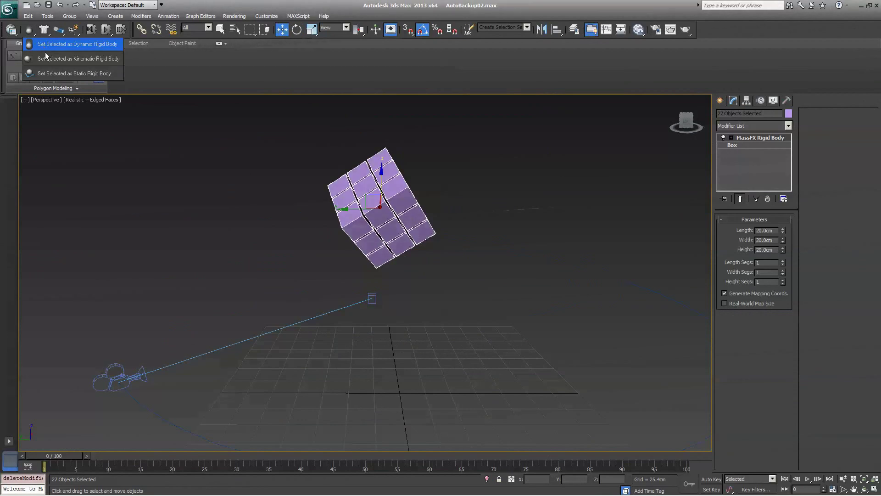
{"action": "left_click_drag", "start_coordinate": [87, 45], "coordinate": [108, 42]}
{"action": "left_click", "coordinate": [107, 30]}
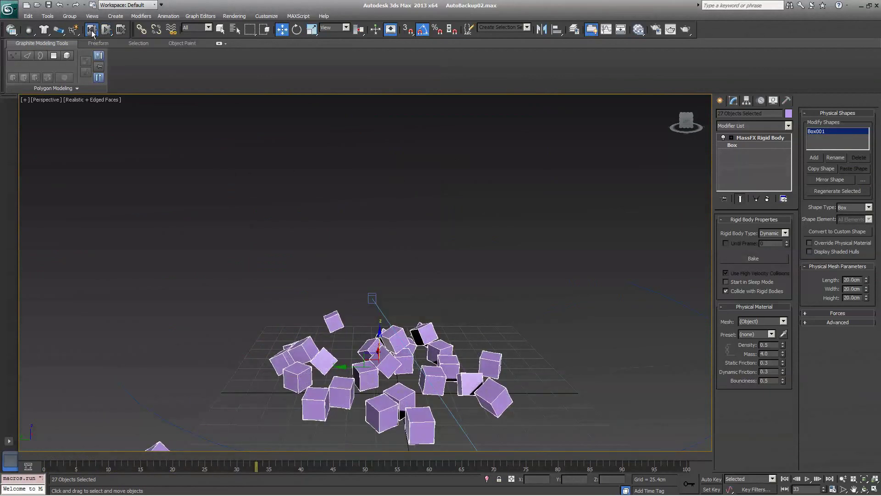
{"action": "left_click", "coordinate": [91, 30]}
- Bake the MassFX simulation of all rigid bodies to keyframes and close MassFX Tools
{"action": "left_click", "coordinate": [11, 30]}
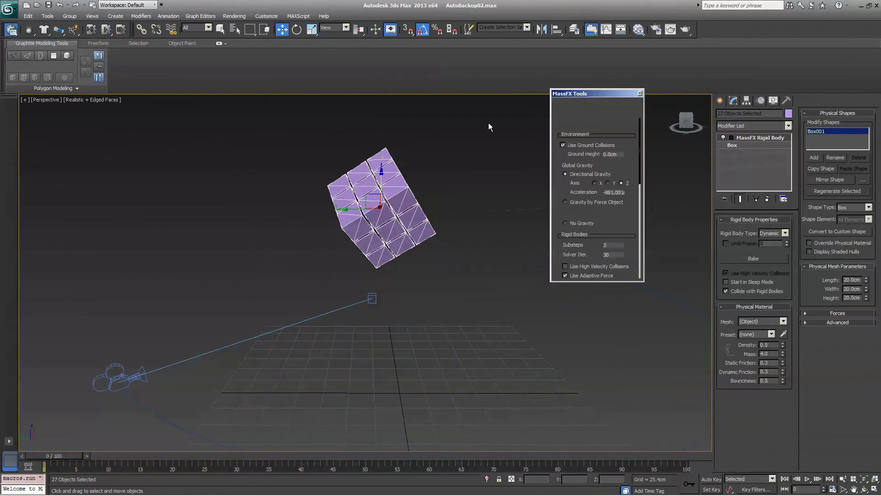
{"action": "left_click", "coordinate": [581, 108]}
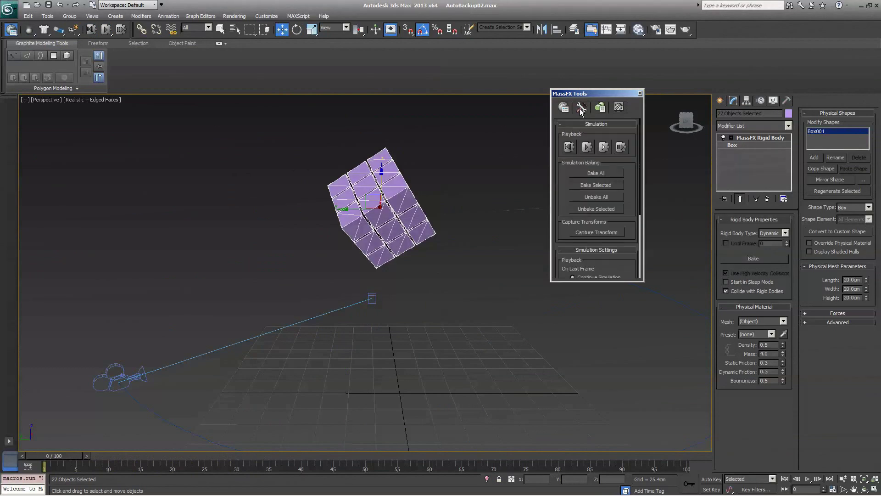
{"action": "left_click", "coordinate": [597, 173]}
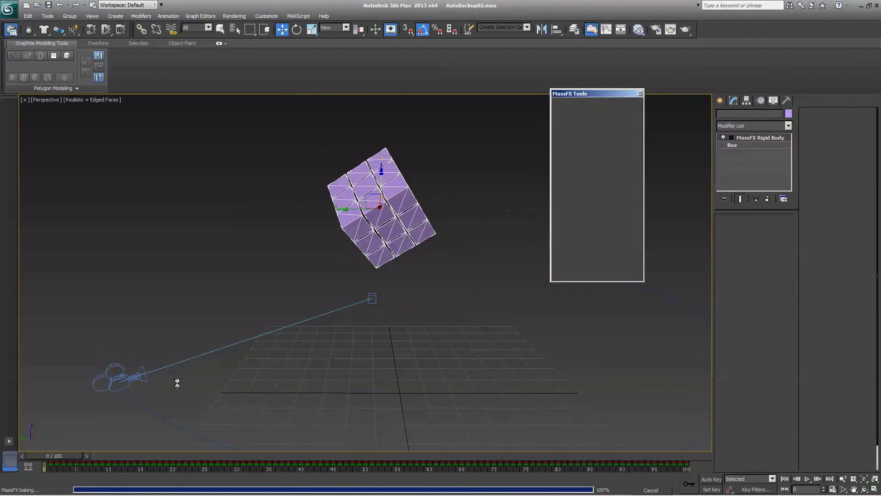
{"action": "left_click", "coordinate": [639, 94]}
- Deselect the cubes, switch to the Camera001 view, and scrub through the baked animation, stopping at frame 10
{"action": "left_click", "coordinate": [475, 273]}
{"action": "key", "text": "c"}
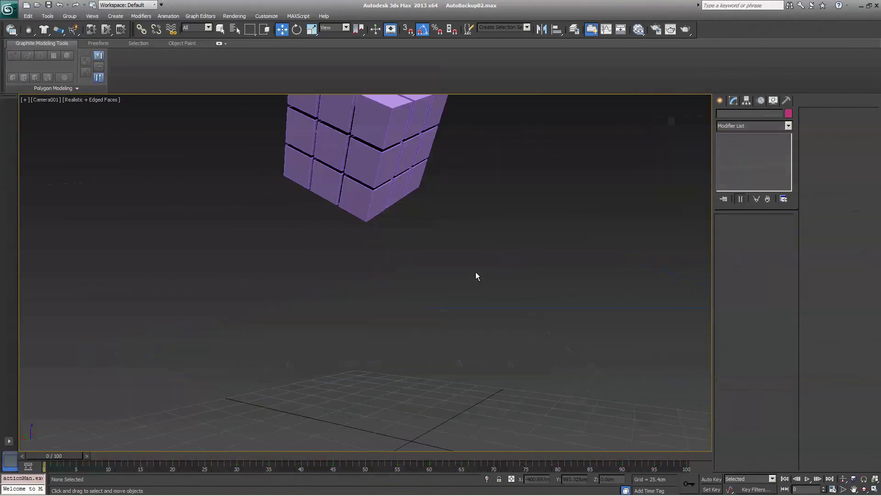
{"action": "left_click_drag", "start_coordinate": [47, 455], "coordinate": [579, 455]}
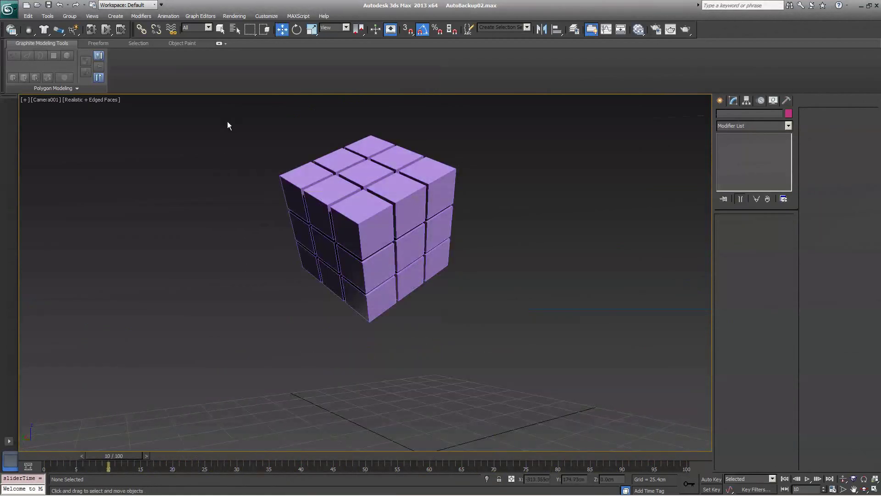
- Select all the cubes, open their baked animation in the Curve Editor, and move its window clear of the lower viewport
{"action": "left_click_drag", "start_coordinate": [485, 360], "coordinate": [485, 360]}
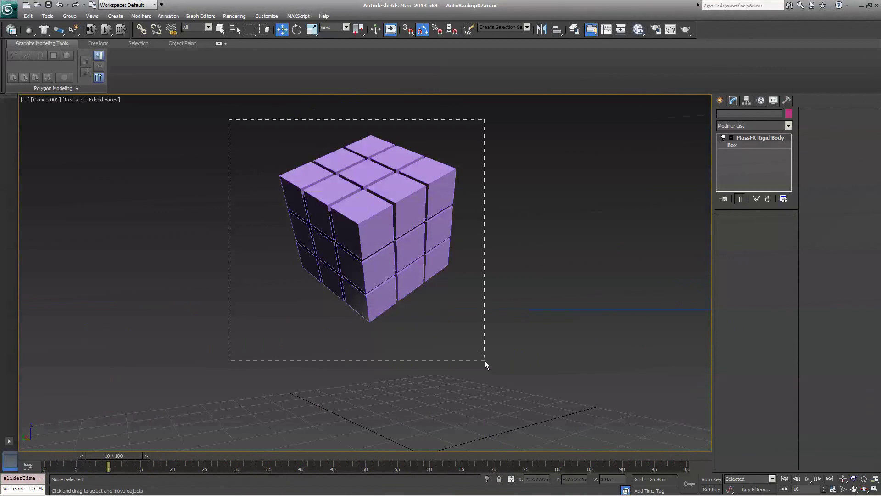
{"action": "left_click", "coordinate": [370, 220]}
{"action": "right_click", "coordinate": [370, 219]}
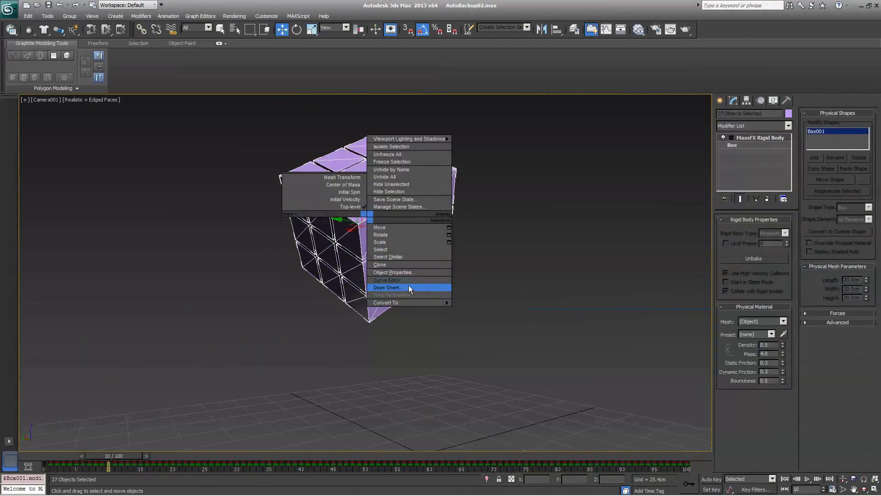
{"action": "mouse_move", "coordinate": [418, 302]}
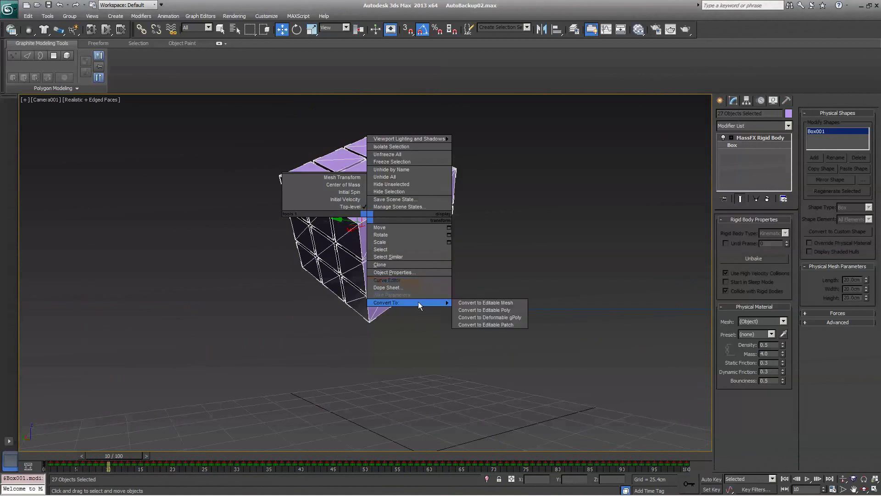
{"action": "left_click", "coordinate": [408, 278]}
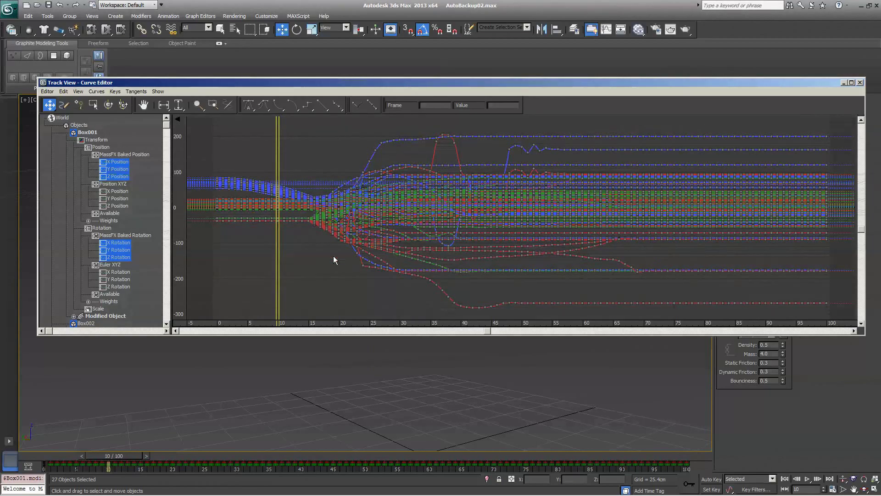
{"action": "left_click_drag", "start_coordinate": [462, 82], "coordinate": [462, 27]}
{"action": "left_click_drag", "start_coordinate": [395, 23], "coordinate": [388, 6]}
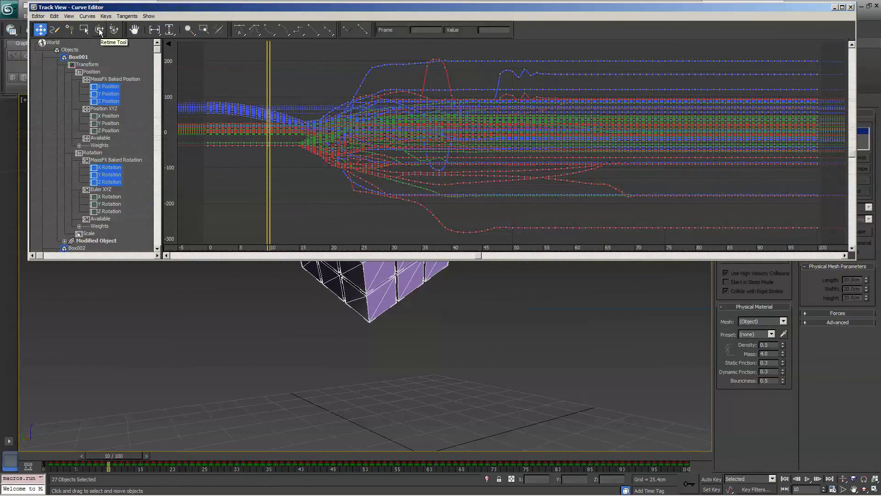
- Move to frame 12, start the Retime tool on the baked tracks, and expand Box001's X Position to its ease curve
{"action": "left_click_drag", "start_coordinate": [269, 182], "coordinate": [281, 191]}
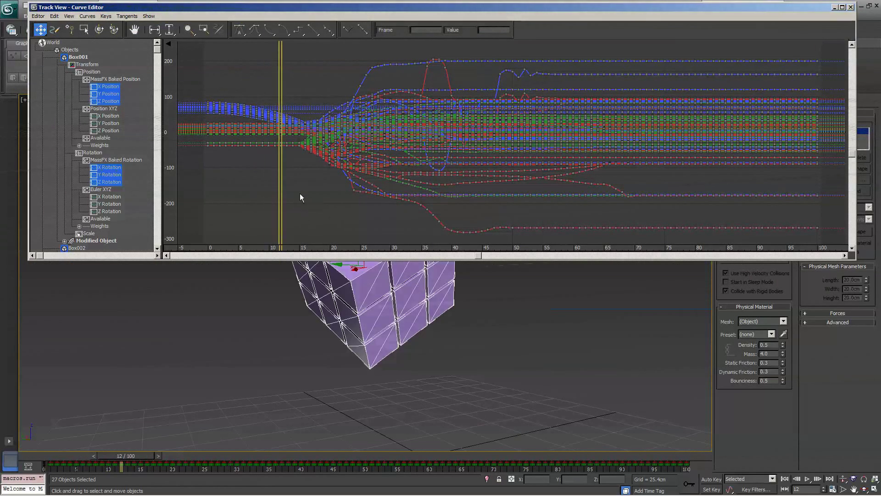
{"action": "left_click", "coordinate": [102, 29]}
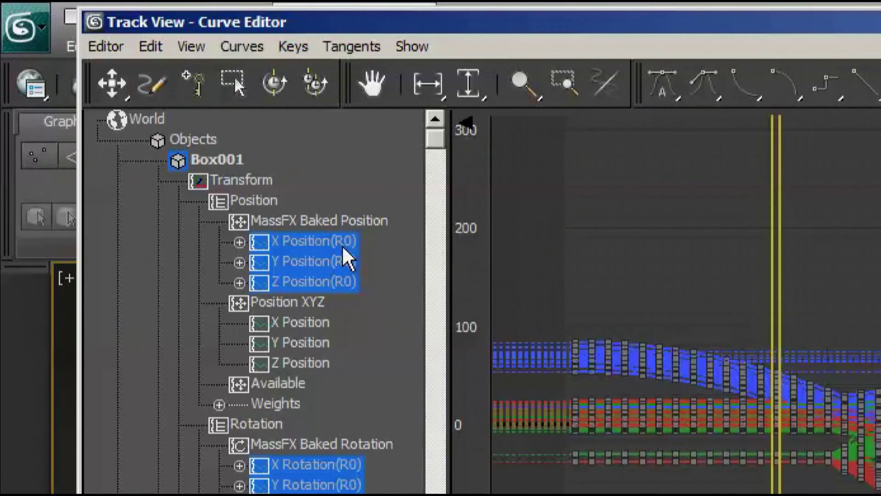
{"action": "left_click", "coordinate": [239, 242]}
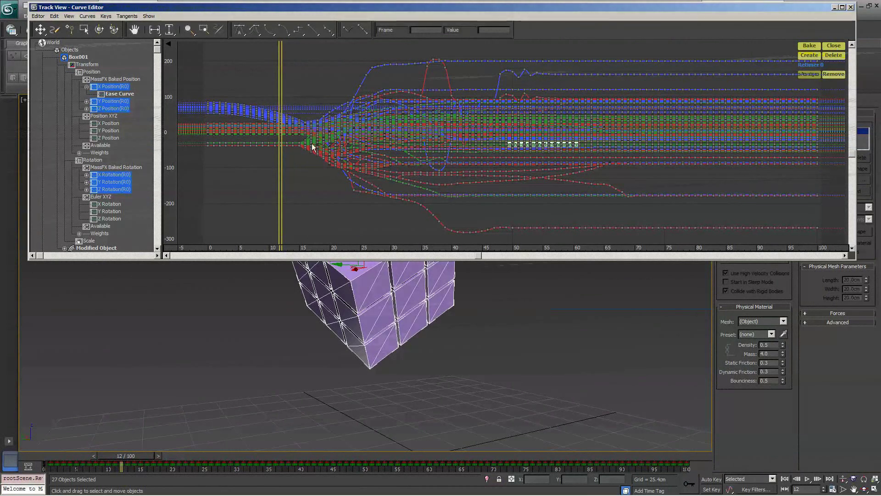
- Place a retime marker at about frame 15, scrub between frames 12 and 14, and undo a trial marker change
{"action": "left_click", "coordinate": [304, 84]}
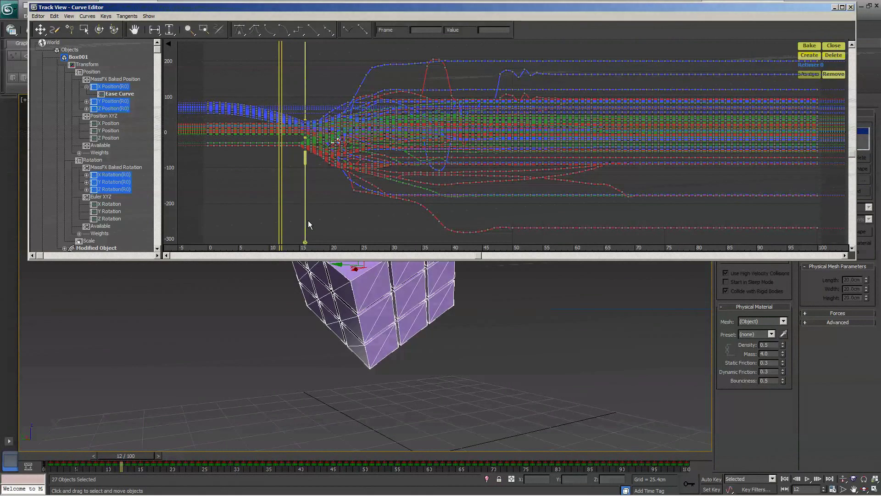
{"action": "left_click_drag", "start_coordinate": [281, 199], "coordinate": [293, 197]}
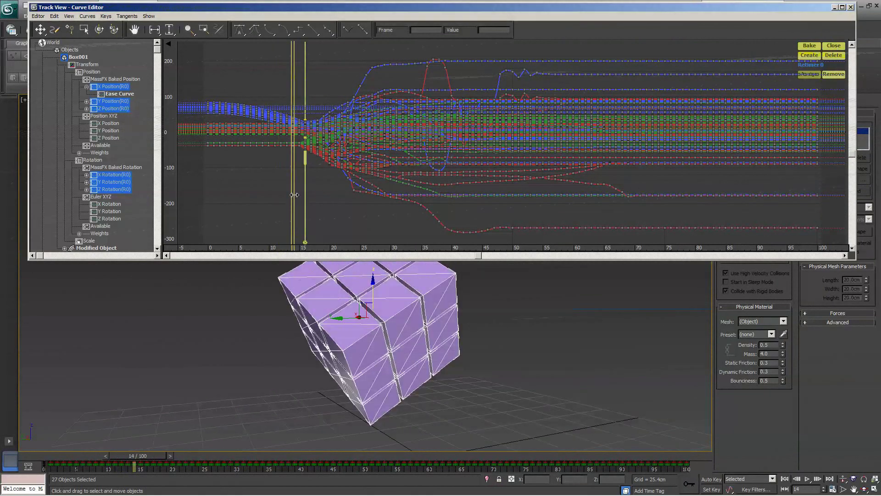
{"action": "mouse_move", "coordinate": [294, 193]}
{"action": "left_mouse_down"}
{"action": "mouse_move", "coordinate": [304, 196]}
{"action": "mouse_move", "coordinate": [279, 201]}
{"action": "left_mouse_up"}
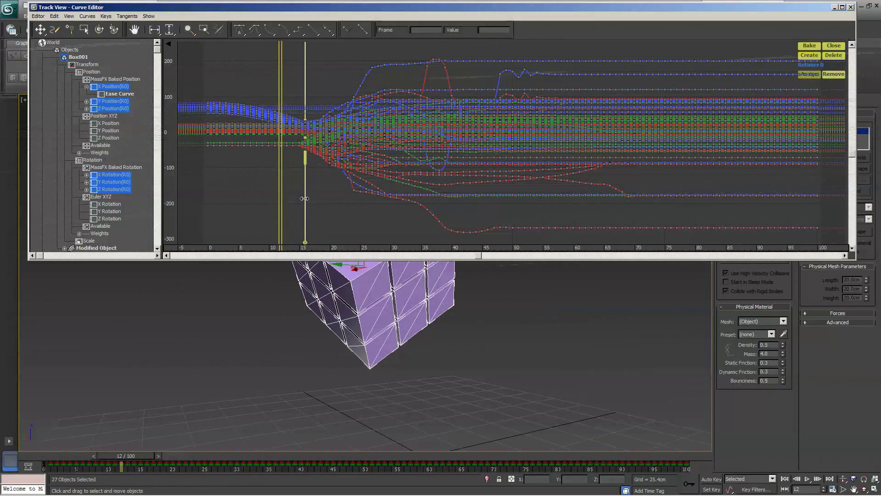
{"action": "mouse_move", "coordinate": [304, 198]}
{"action": "left_mouse_down"}
{"action": "mouse_move", "coordinate": [277, 203]}
{"action": "mouse_move", "coordinate": [304, 203]}
{"action": "left_mouse_up"}
{"action": "mouse_move", "coordinate": [305, 157]}
{"action": "left_mouse_down"}
{"action": "mouse_move", "coordinate": [289, 158]}
{"action": "mouse_move", "coordinate": [315, 162]}
{"action": "left_mouse_up"}
{"action": "key", "text": "ctrl+z"}
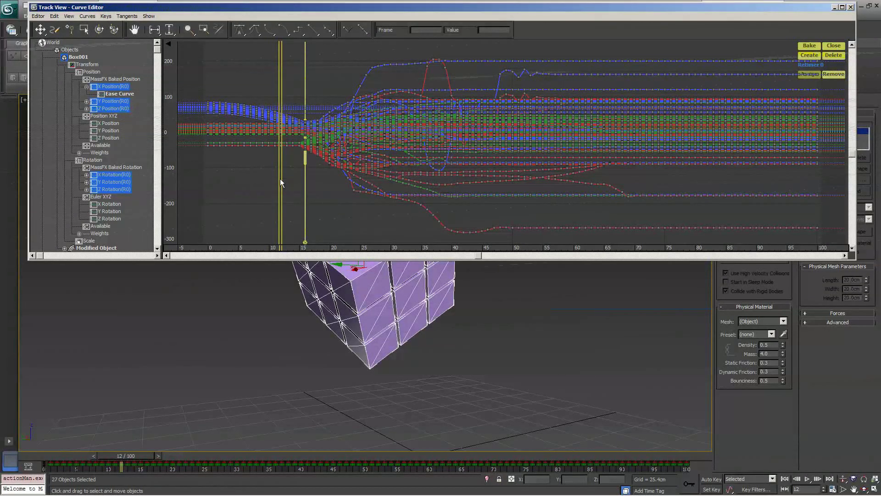
- Scrub to frame 22, add a second retime marker there, and stretch the collapse by moving it to about frame 53
{"action": "mouse_move", "coordinate": [280, 179]}
{"action": "left_mouse_down"}
{"action": "mouse_move", "coordinate": [360, 193]}
{"action": "mouse_move", "coordinate": [343, 195]}
{"action": "left_mouse_up"}
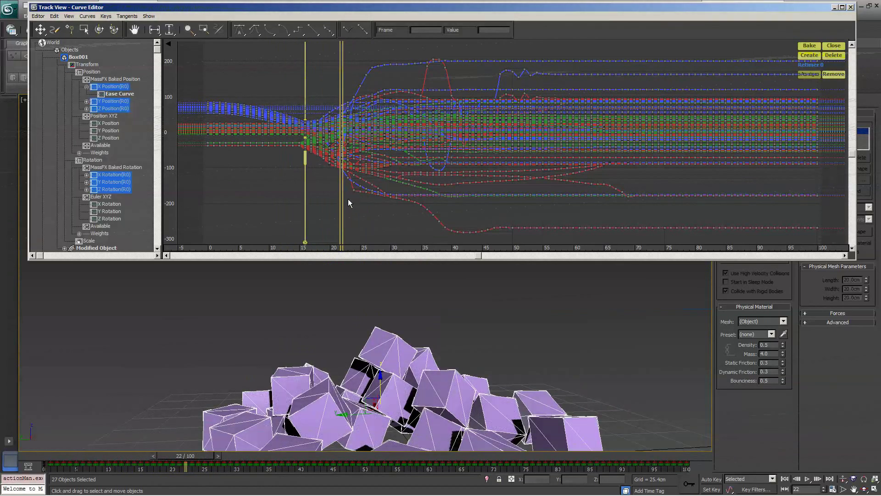
{"action": "left_click", "coordinate": [348, 200]}
{"action": "middle_click_drag", "start_coordinate": [347, 145], "coordinate": [369, 180]}
{"action": "scroll", "coordinate": [367, 153], "scroll_direction": "up", "scroll_amount": 2}
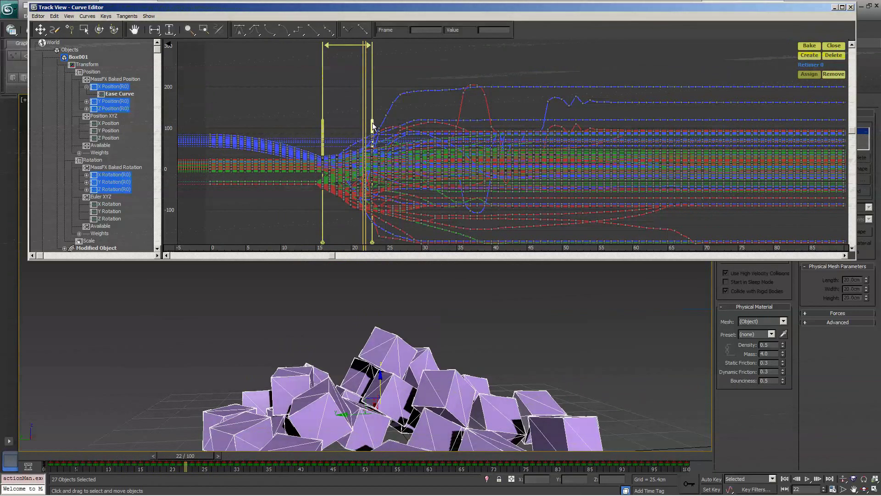
{"action": "left_click_drag", "start_coordinate": [373, 122], "coordinate": [584, 125]}
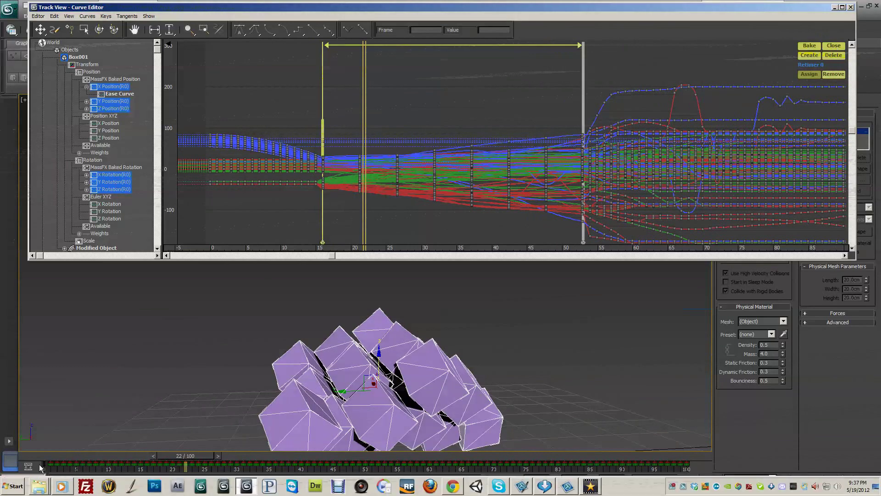
- Play the retimed cube animation from frame 0 and stop it at frame 45
{"action": "left_click", "coordinate": [22, 455]}
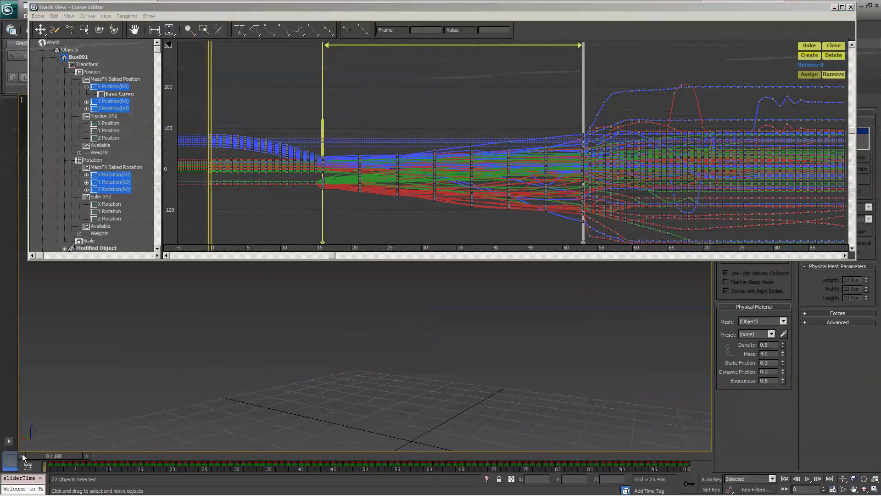
{"action": "left_click", "coordinate": [807, 480]}
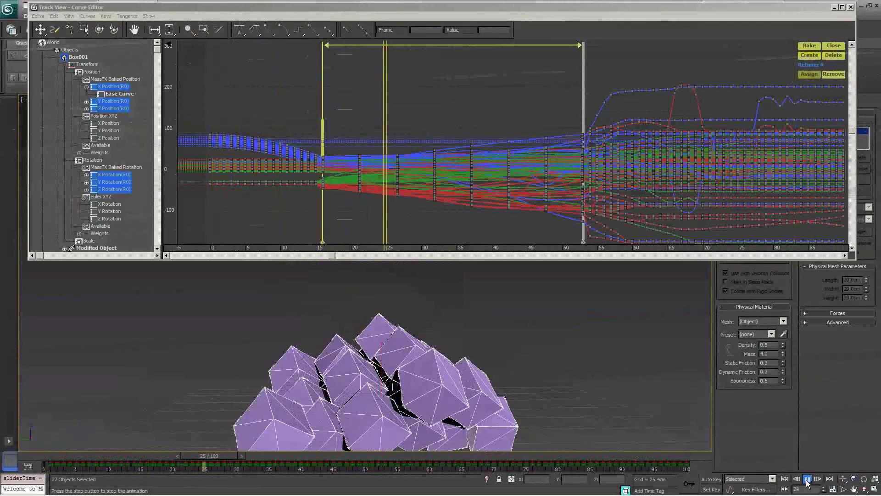
{"action": "left_click", "coordinate": [807, 479]}
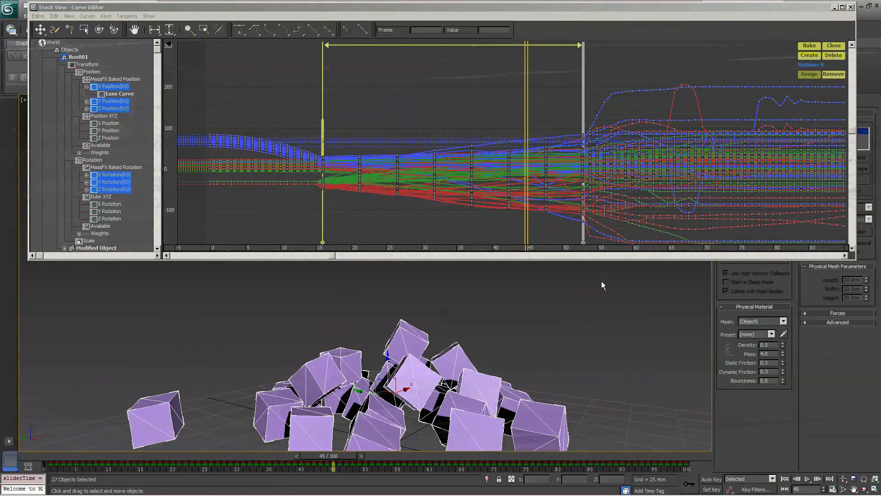
- Switch to the Perspective view, select the camera, and assign its path constraint Percent track to Retimer 0
{"action": "scroll", "coordinate": [559, 322], "scroll_direction": "down", "scroll_amount": 3}
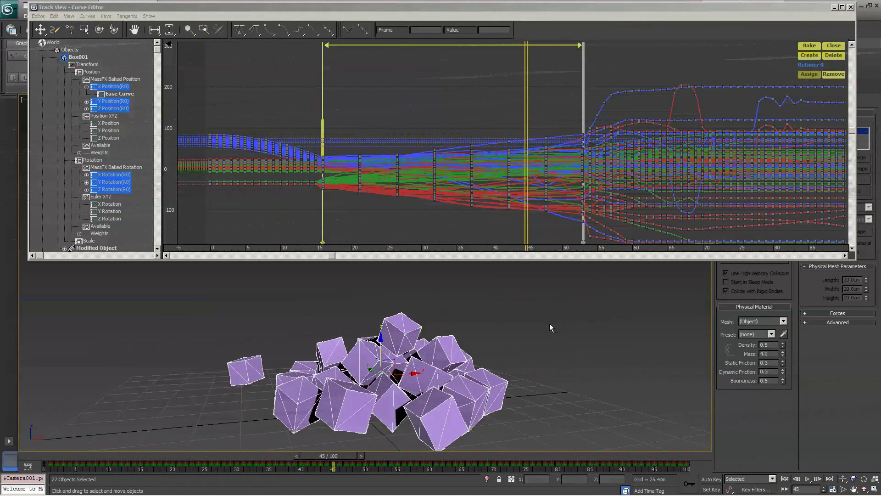
{"action": "key", "text": "p"}
{"action": "scroll", "coordinate": [545, 330], "scroll_direction": "down", "scroll_amount": 5}
{"action": "middle_click_drag", "start_coordinate": [544, 332], "coordinate": [481, 334], "text": "alt"}
{"action": "right_click", "coordinate": [531, 363]}
{"action": "left_click", "coordinate": [534, 372]}
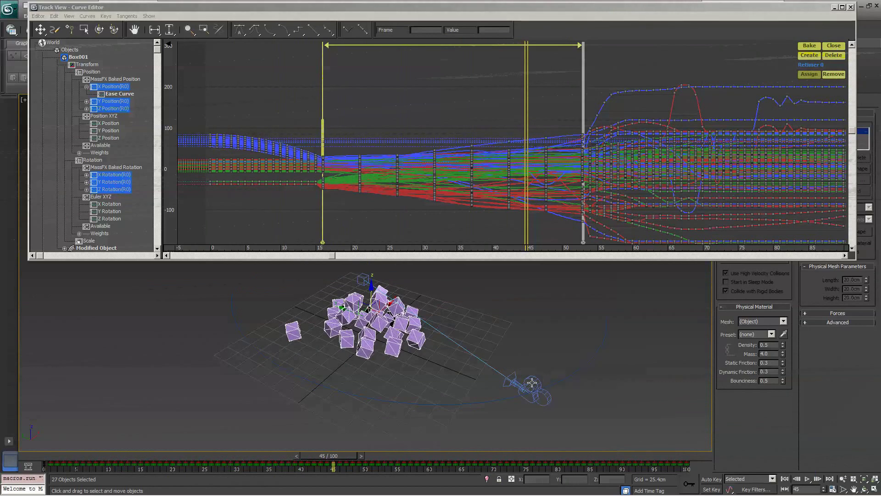
{"action": "left_click", "coordinate": [532, 382]}
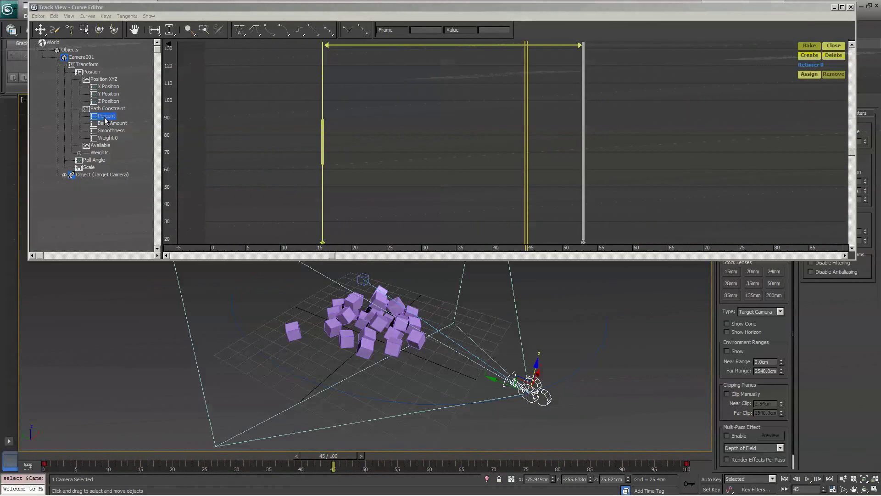
{"action": "left_click", "coordinate": [812, 73]}
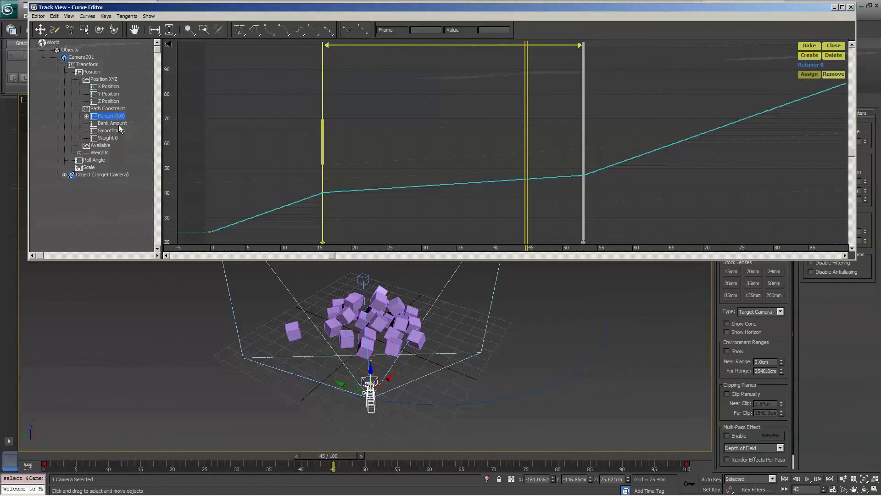
- Play the retimed animation from frame 0 through the camera view and stop at frame 89
{"action": "left_click", "coordinate": [54, 454]}
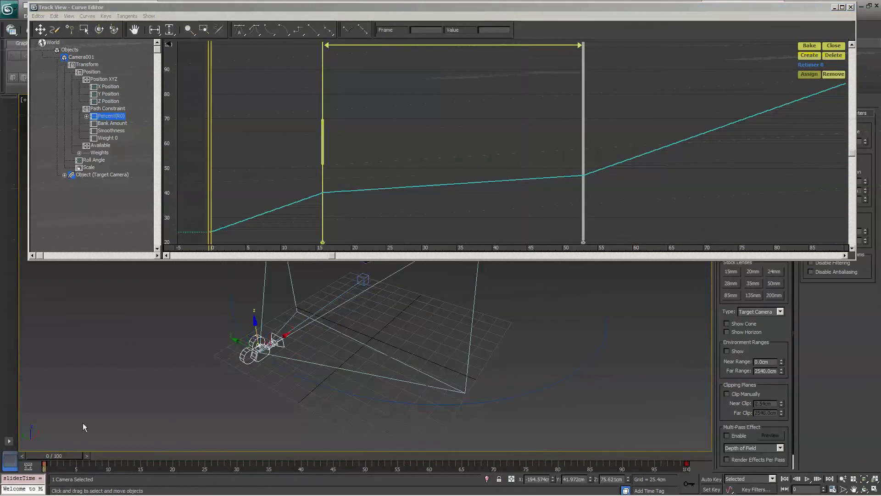
{"action": "key", "text": "c"}
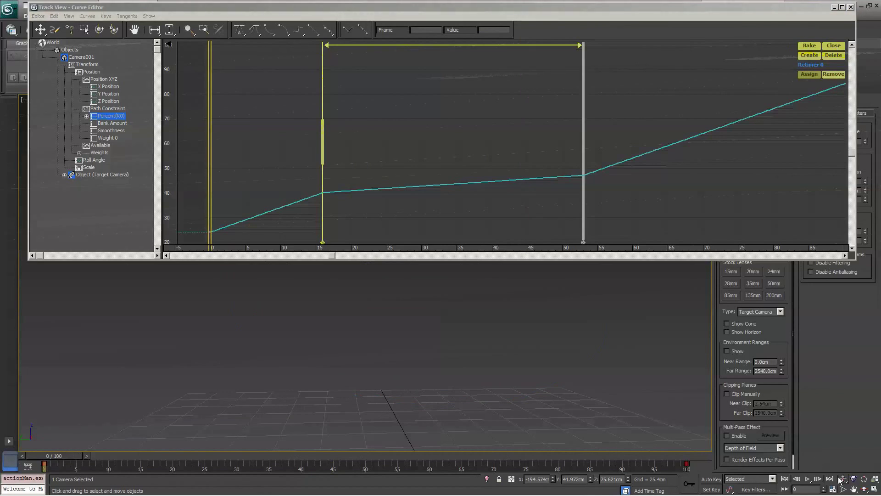
{"action": "left_click", "coordinate": [808, 479]}
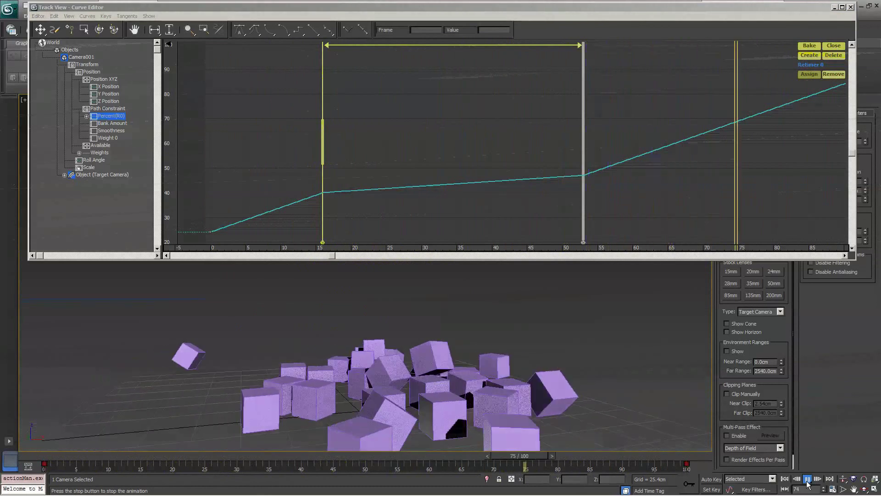
{"action": "left_click", "coordinate": [807, 483]}
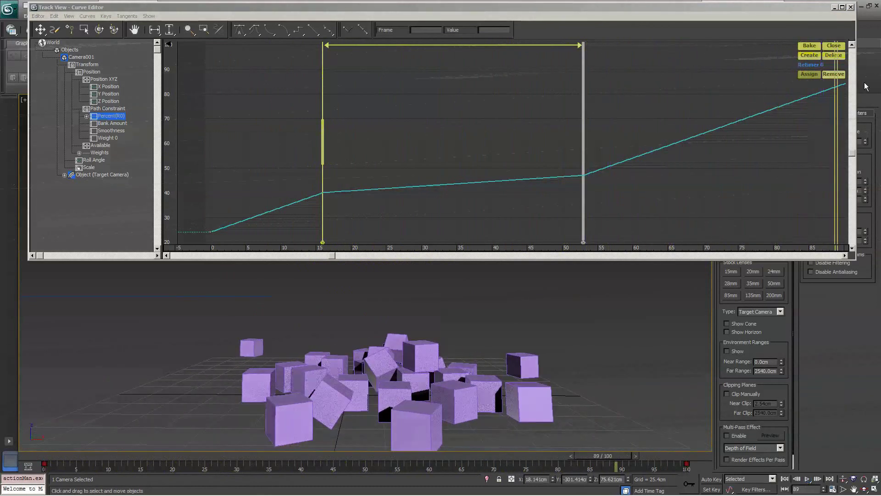
- Close the Curve Editor and return to a Perspective view showing the cubes from above
{"action": "left_click", "coordinate": [852, 9]}
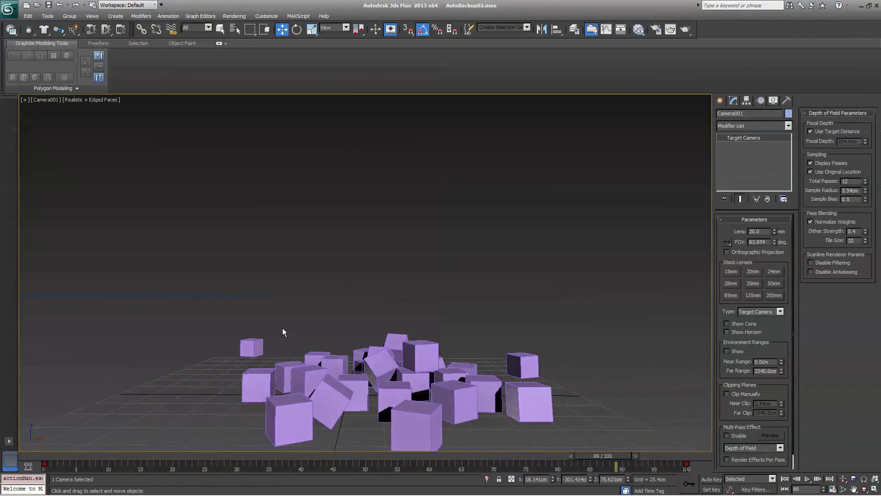
{"action": "right_click", "coordinate": [282, 328]}
{"action": "key", "text": "Escape"}
{"action": "key", "text": "p"}
{"action": "scroll", "coordinate": [283, 328], "scroll_direction": "down", "scroll_amount": 5}
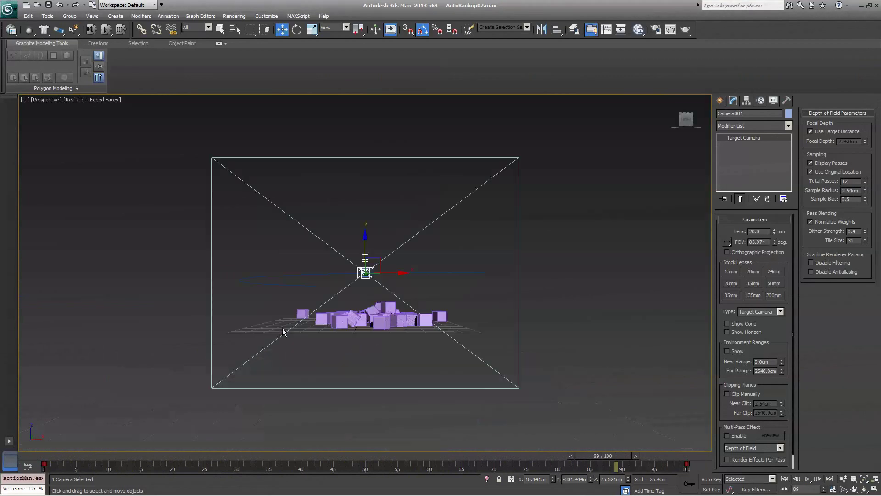
{"action": "middle_click_drag", "start_coordinate": [283, 327], "coordinate": [336, 423], "text": "alt"}
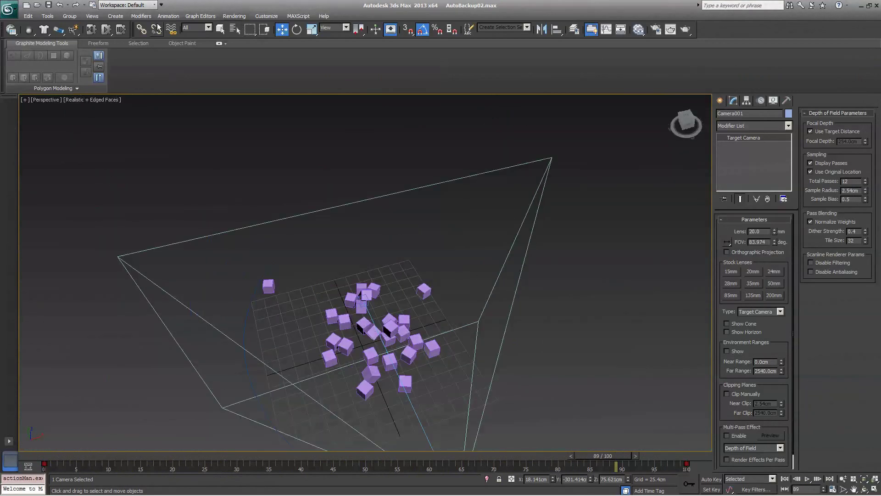
- Try to select all the cubes by their shared color and delete them
{"action": "left_click", "coordinate": [47, 16]}
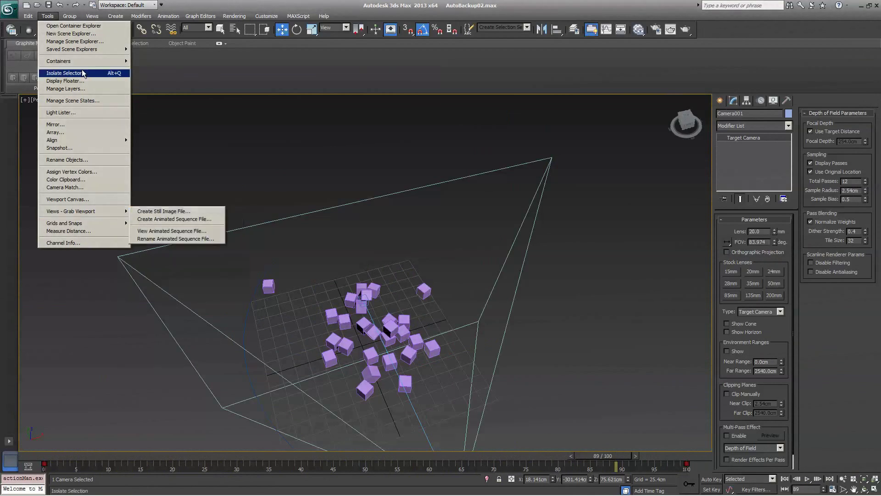
{"action": "mouse_move", "coordinate": [28, 16]}
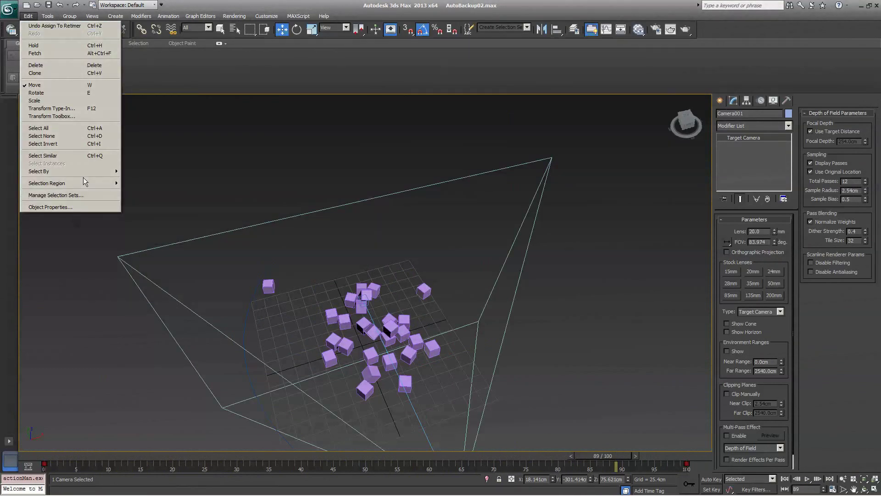
{"action": "mouse_move", "coordinate": [85, 172]}
{"action": "left_click", "coordinate": [133, 172]}
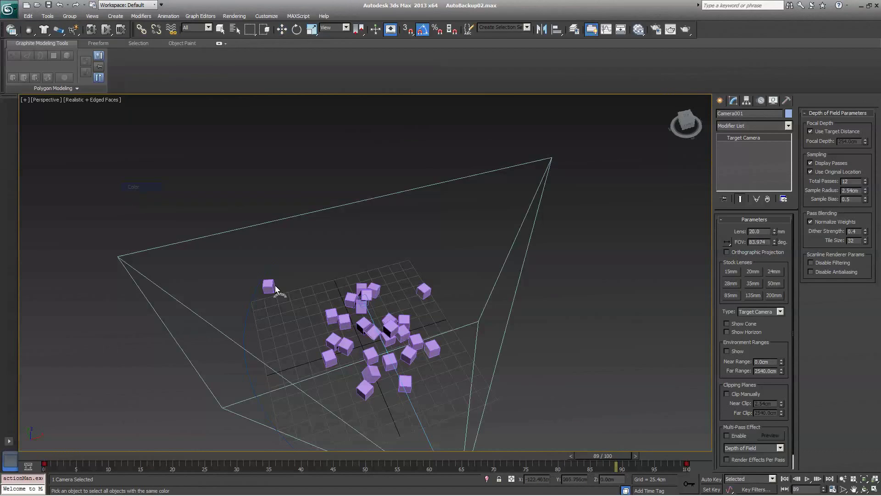
{"action": "left_click", "coordinate": [344, 315]}
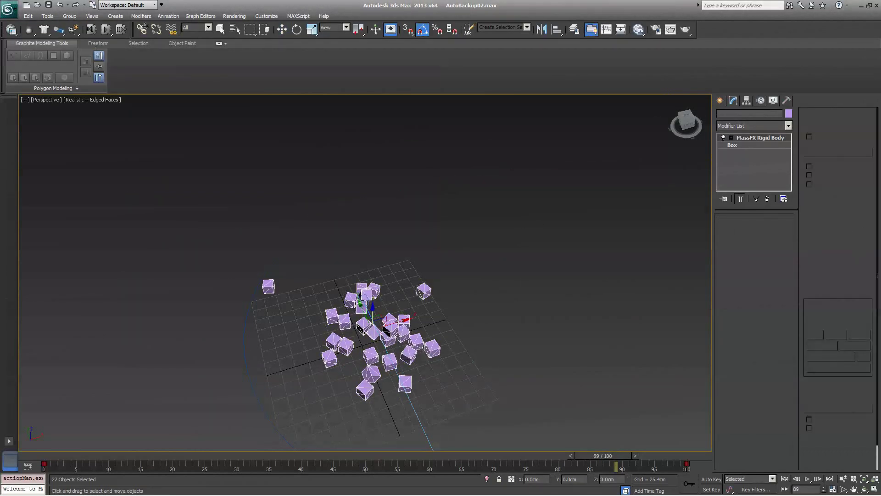
{"action": "key", "text": "Delete"}
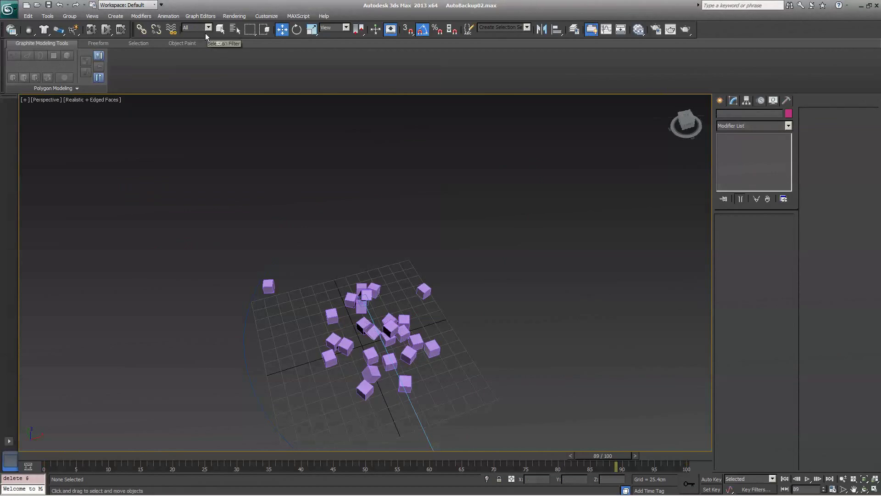
- Limit the selection filter to Geometry, region-select the remaining cubes, and delete them
{"action": "left_click", "coordinate": [199, 27]}
{"action": "left_click", "coordinate": [197, 42]}
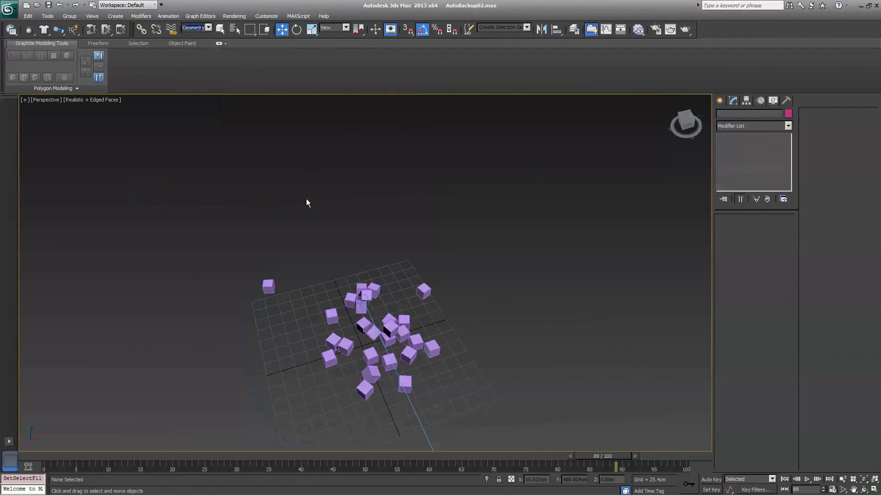
{"action": "left_click_drag", "start_coordinate": [145, 187], "coordinate": [469, 329]}
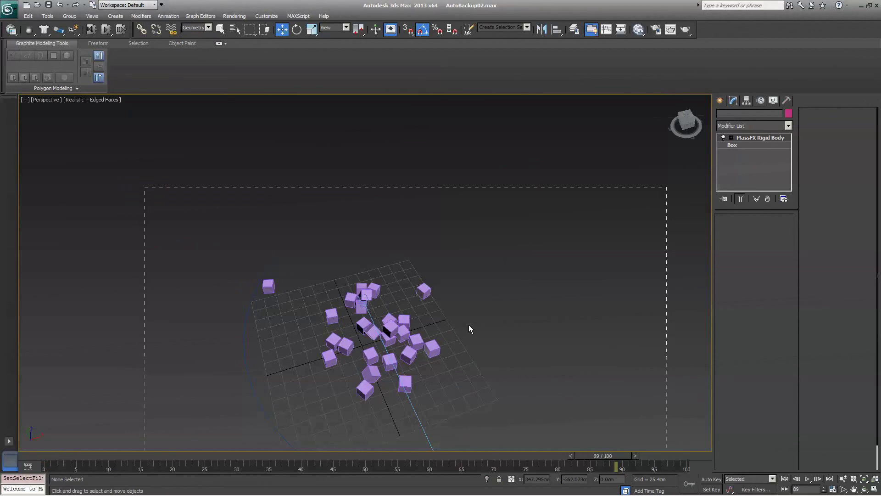
{"action": "left_click_drag", "start_coordinate": [470, 326], "coordinate": [470, 325]}
{"action": "key", "text": "Delete"}
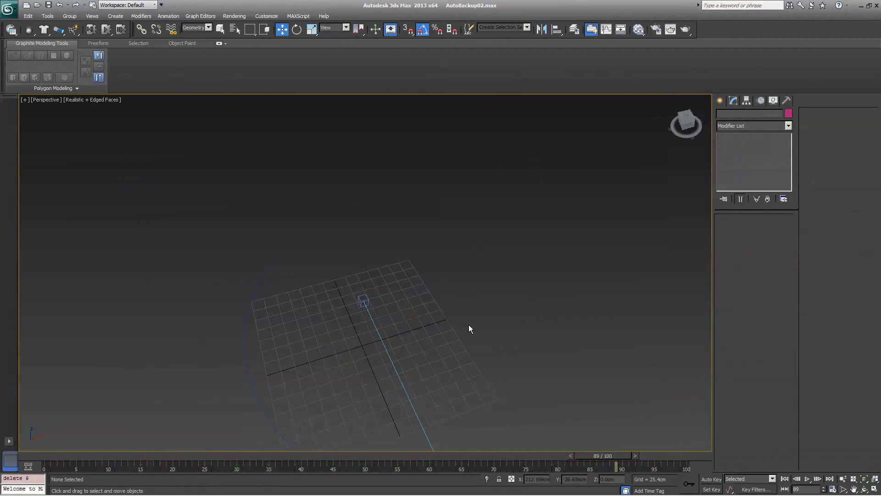
- Reset the selection filter to All, select the camera, and open its animation in the Curve Editor
{"action": "middle_click_drag", "start_coordinate": [464, 350], "coordinate": [435, 252]}
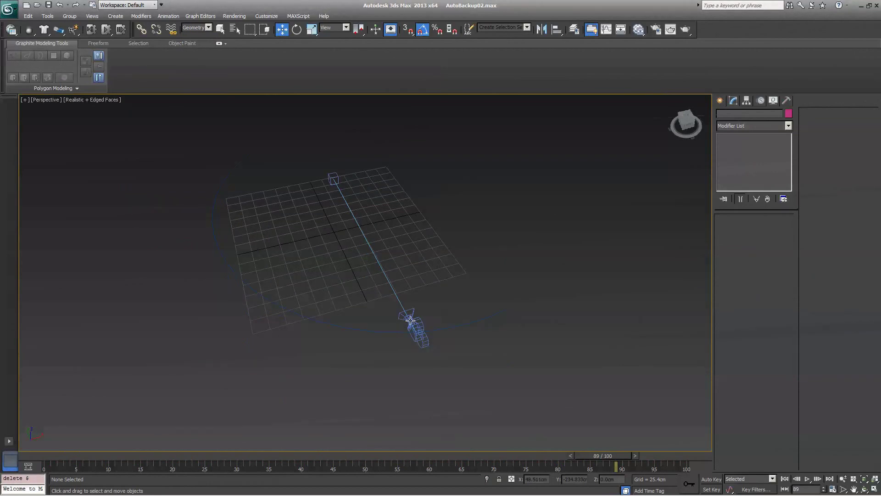
{"action": "left_click", "coordinate": [202, 27]}
{"action": "left_click", "coordinate": [197, 35]}
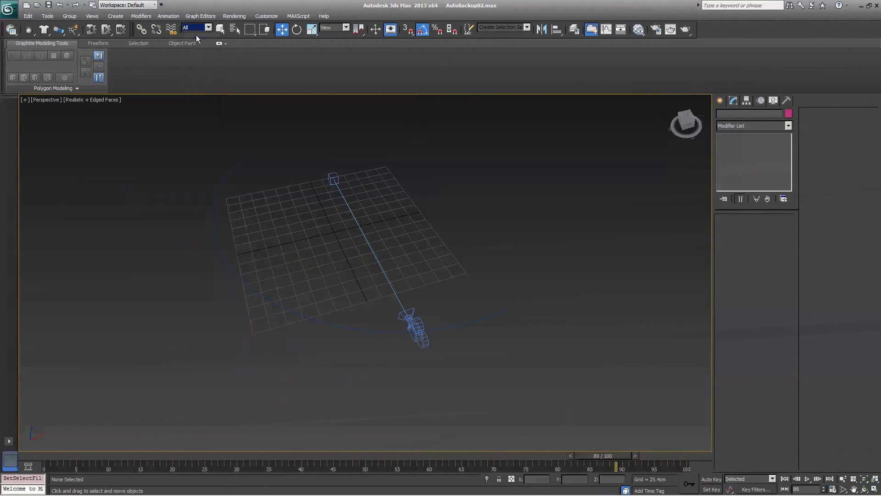
{"action": "left_click", "coordinate": [417, 322]}
{"action": "right_click", "coordinate": [408, 318]}
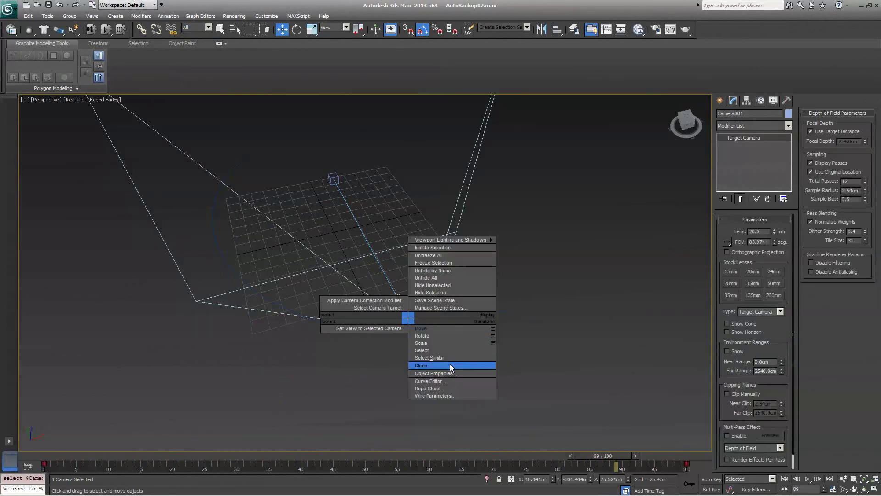
{"action": "left_click", "coordinate": [448, 382]}
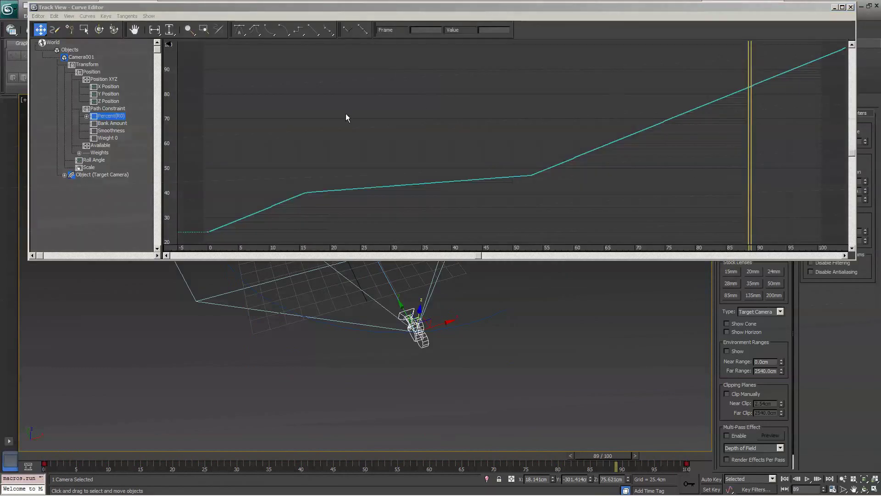
- Delete the retimer from the camera's path Percent track, close the Curve Editor, and return the time slider to frame 0
{"action": "left_click", "coordinate": [100, 29]}
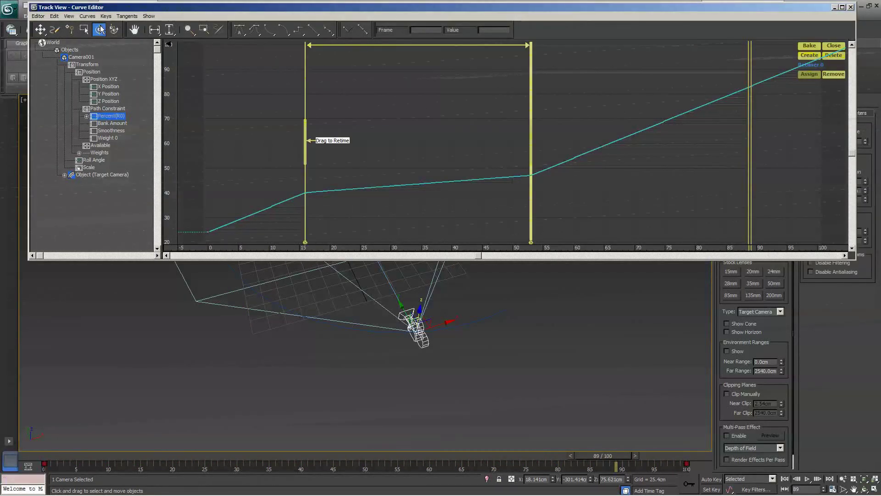
{"action": "left_click", "coordinate": [834, 56]}
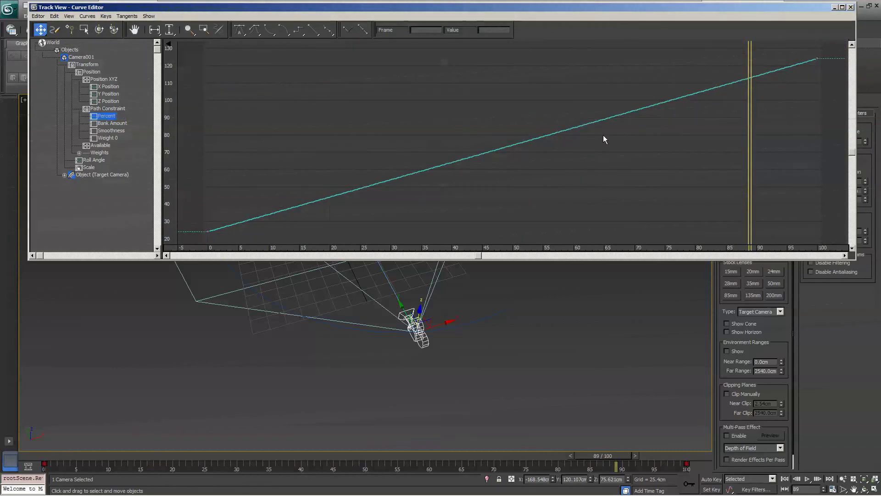
{"action": "left_click", "coordinate": [851, 8]}
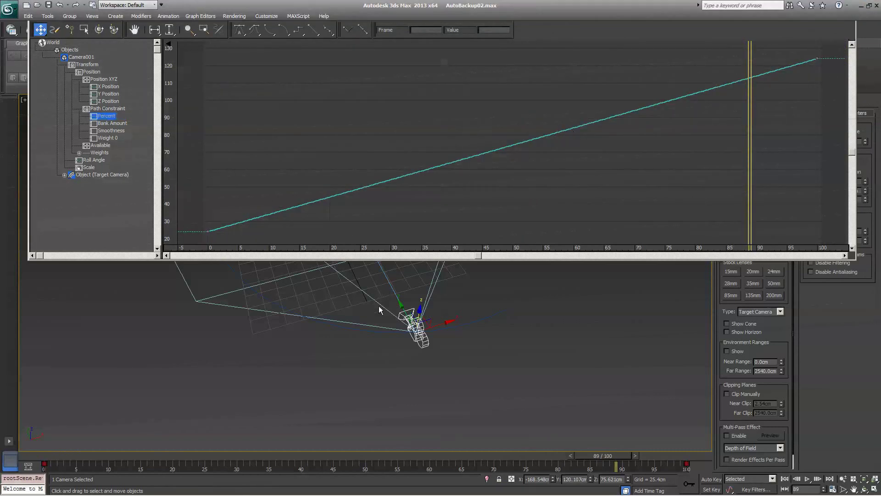
{"action": "middle_click_drag", "start_coordinate": [231, 188], "coordinate": [312, 307]}
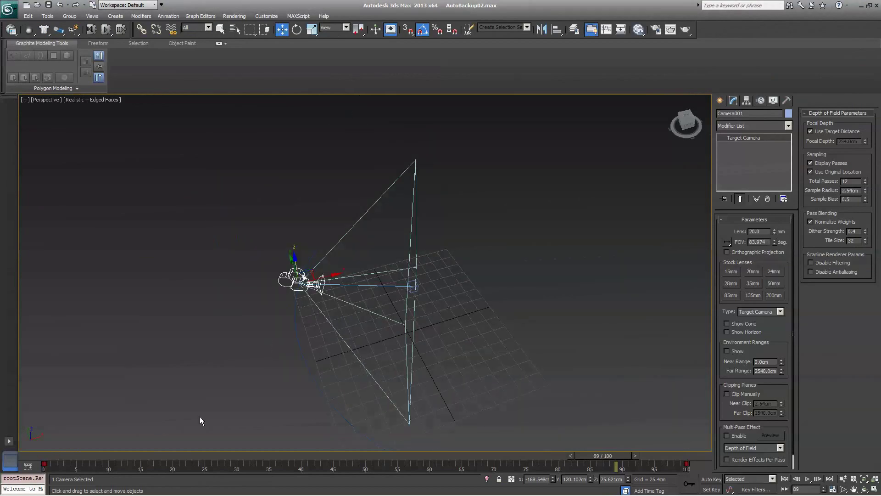
{"action": "left_click_drag", "start_coordinate": [242, 457], "coordinate": [46, 456]}
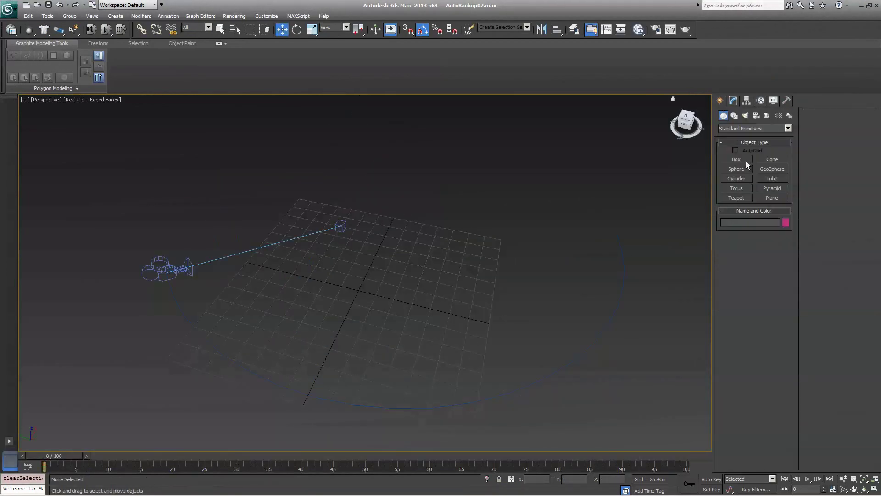
- Create a box at the centre of the grid
{"action": "left_click", "coordinate": [746, 162]}
{"action": "left_click_drag", "start_coordinate": [360, 291], "coordinate": [354, 270]}
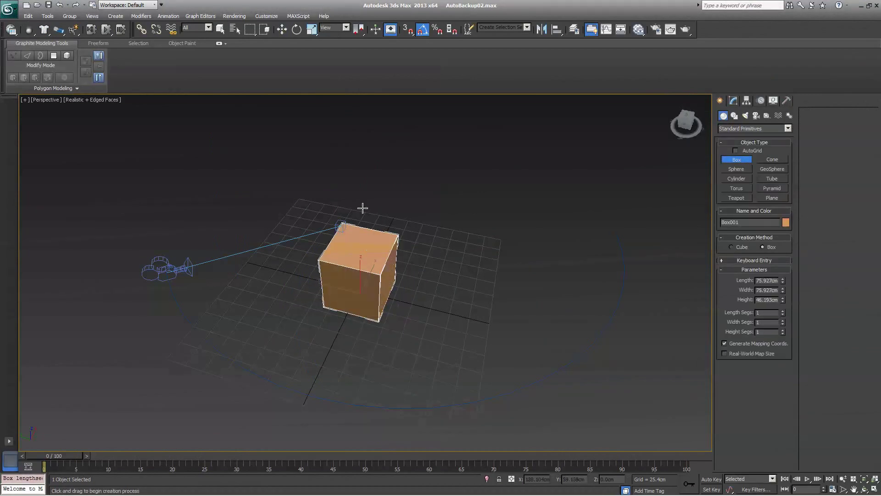
{"action": "key", "text": "w"}
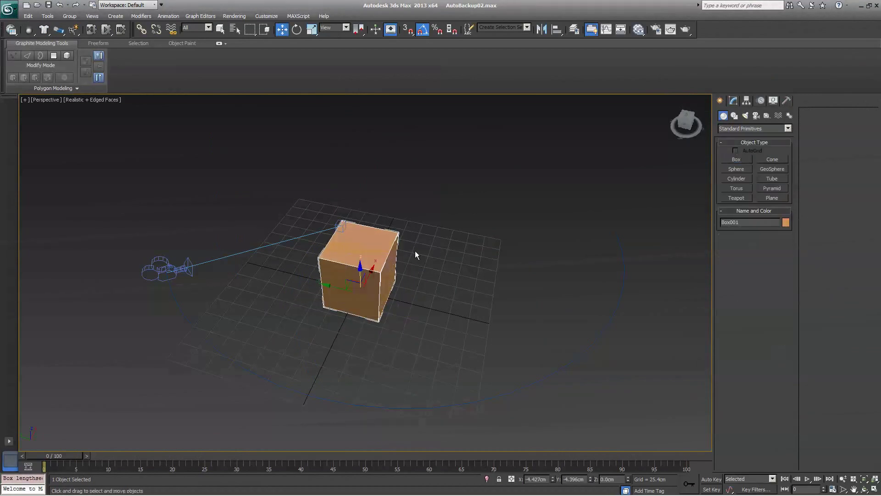
- Set the box's length, width and height to 80 cm each
{"action": "left_click", "coordinate": [734, 100]}
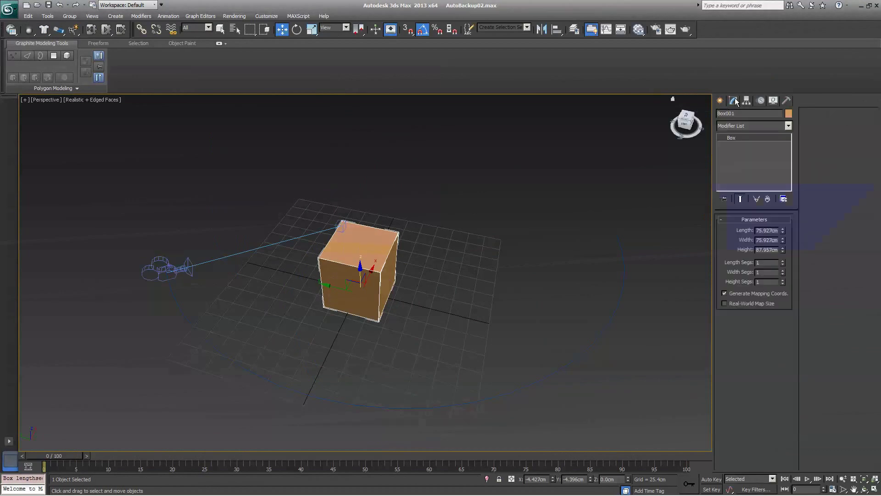
{"action": "double_click", "coordinate": [769, 231]}
{"action": "type", "text": "80"}
{"action": "key", "text": "Tab"}
{"action": "type", "text": "80"}
{"action": "key", "text": "Tab"}
{"action": "type", "text": "80"}
{"action": "key", "text": "Return"}
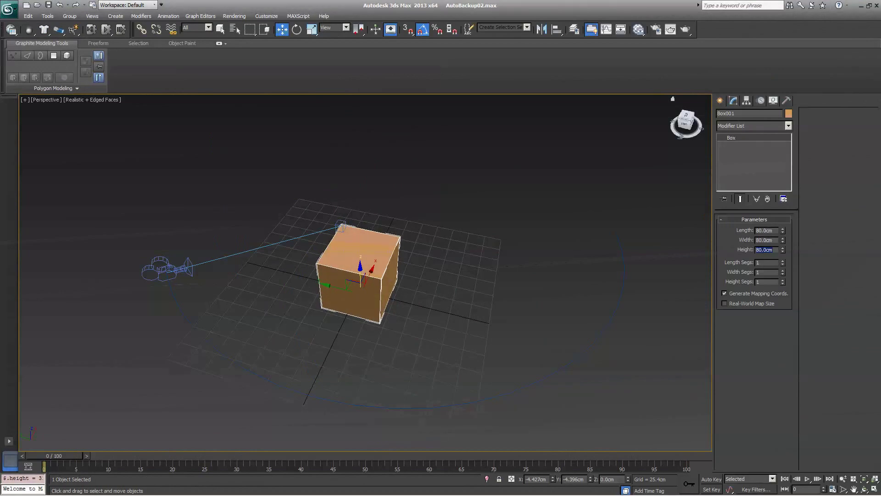
- Give the box 10 length, 10 width and 10 height segments
{"action": "left_click", "coordinate": [765, 263]}
{"action": "type", "text": "10"}
{"action": "key", "text": "Tab"}
{"action": "type", "text": "10"}
{"action": "key", "text": "Tab"}
{"action": "type", "text": "10"}
{"action": "key", "text": "Return"}
- Raise the segmented box well above the grid
{"action": "middle_click_drag", "start_coordinate": [315, 318], "coordinate": [397, 290], "text": "alt"}
{"action": "right_click", "coordinate": [419, 292]}
{"action": "left_click", "coordinate": [428, 301]}
{"action": "left_click_drag", "start_coordinate": [423, 279], "coordinate": [423, 159]}
{"action": "middle_click_drag", "start_coordinate": [423, 159], "coordinate": [429, 182]}
- Tilt the raised box at an angle and apply an mCloth modifier to it
{"action": "key", "text": "e"}
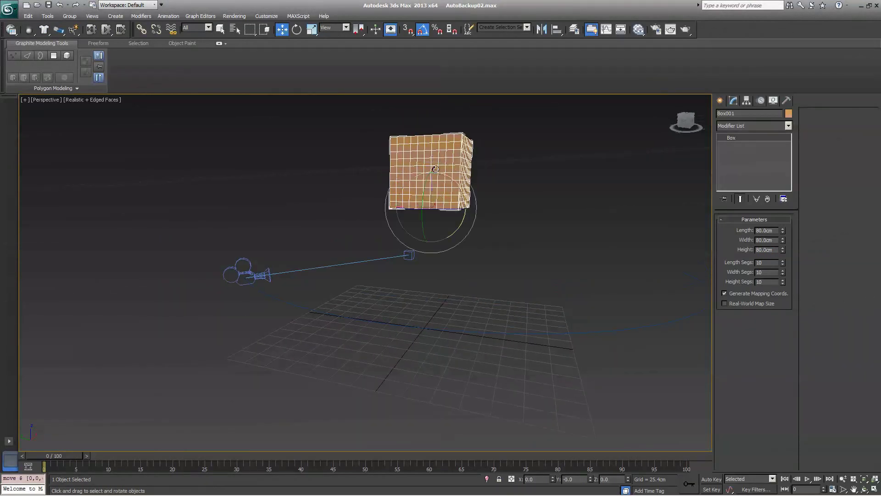
{"action": "left_click_drag", "start_coordinate": [432, 184], "coordinate": [449, 217]}
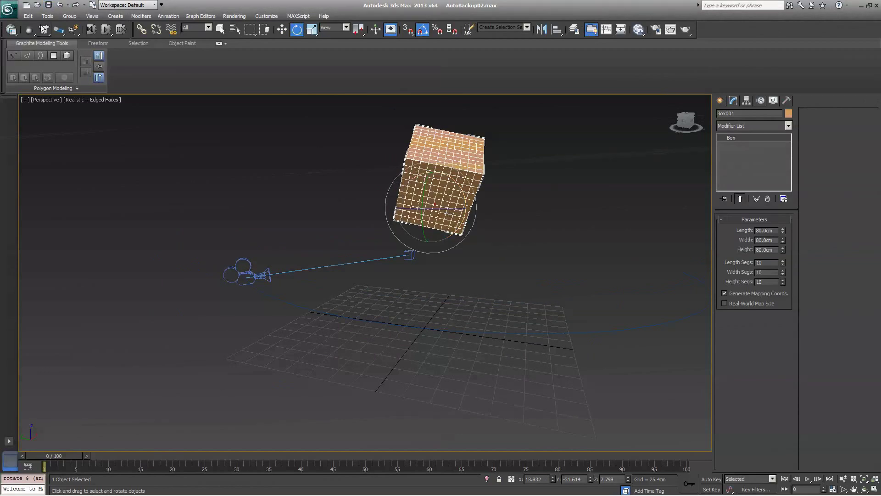
{"action": "left_click", "coordinate": [42, 31]}
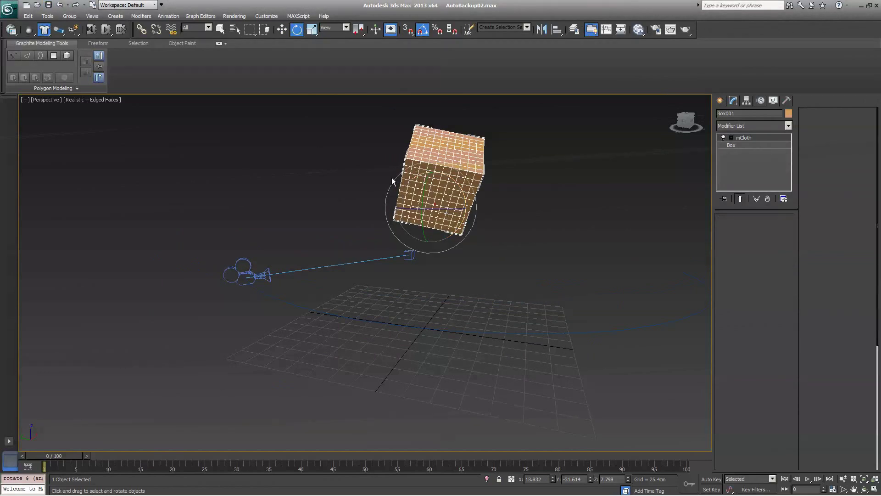
{"action": "middle_click_drag", "start_coordinate": [393, 181], "coordinate": [474, 211], "text": "alt"}
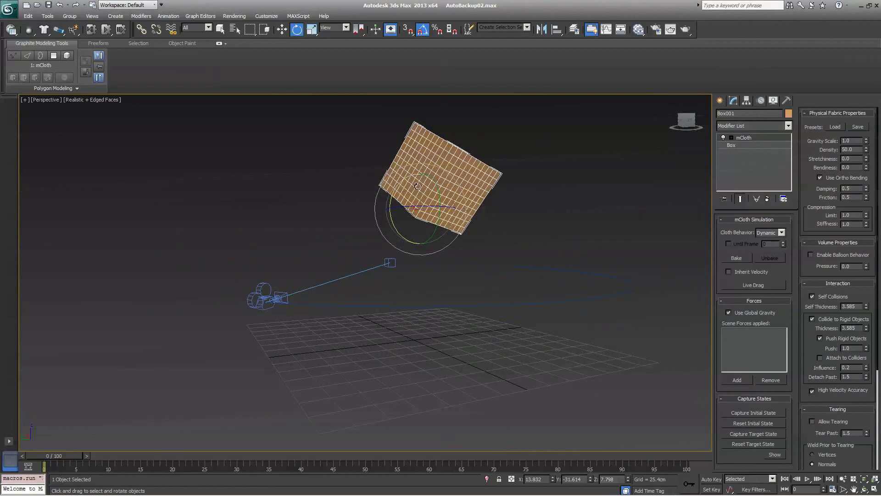
- Set the cloth's Stretchiness and Bendiness to 0.5, bake all MassFX objects, and scrub the result
{"action": "left_click", "coordinate": [16, 30]}
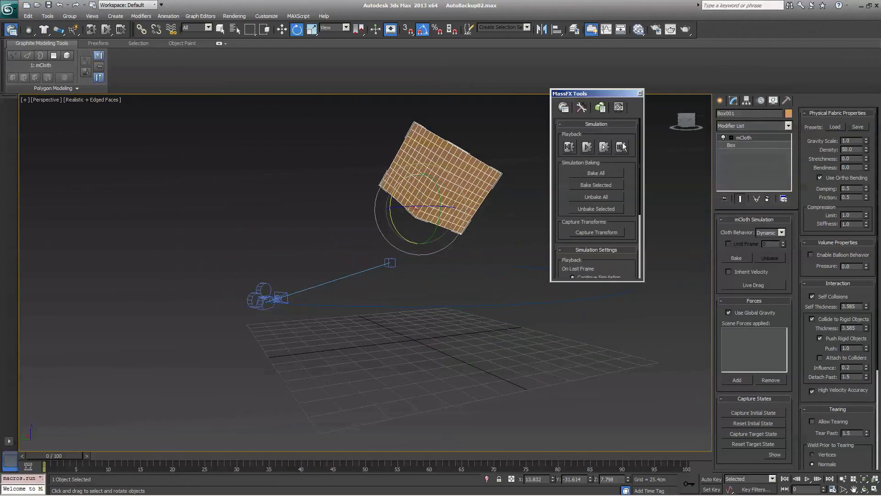
{"action": "double_click", "coordinate": [852, 158]}
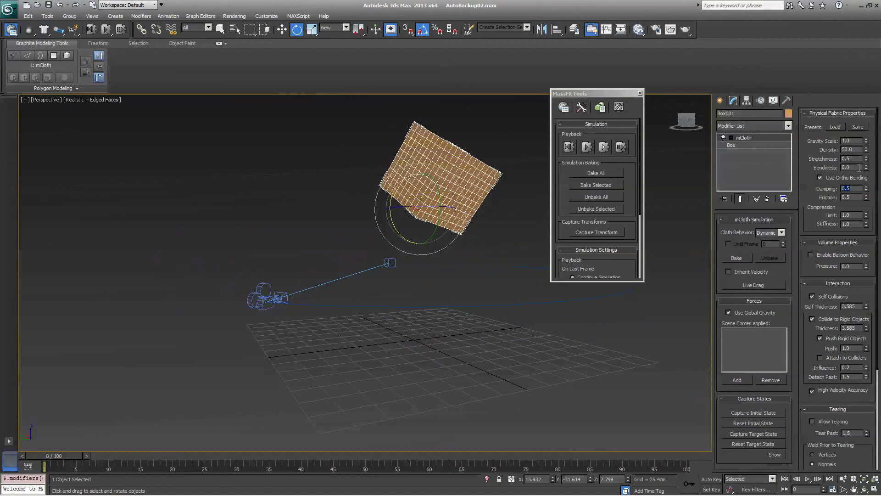
{"action": "key", "text": "Return"}
{"action": "left_click", "coordinate": [583, 172]}
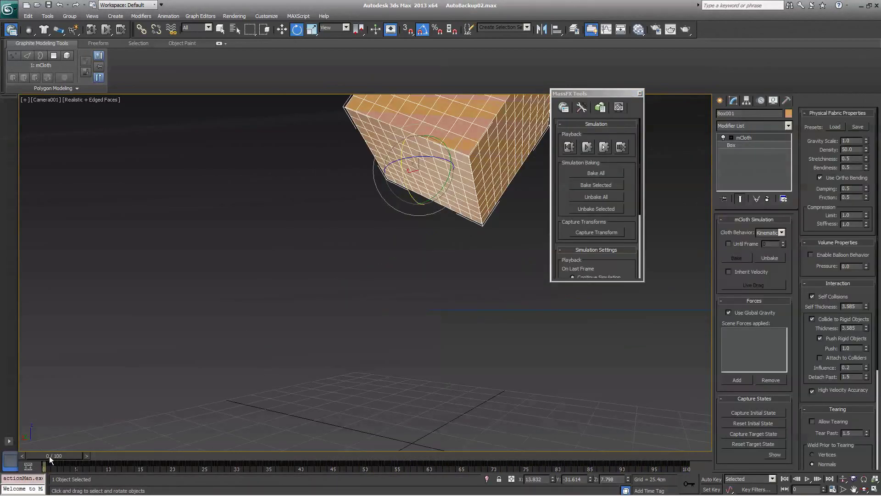
{"action": "left_click_drag", "start_coordinate": [49, 459], "coordinate": [150, 482]}
- Reposition the baked cloth box in the Perspective view, switch to the Camera001 view, and lock the selection
{"action": "key", "text": "e"}
{"action": "key", "text": "p"}
{"action": "middle_click_drag", "start_coordinate": [303, 324], "coordinate": [423, 262], "text": "alt"}
{"action": "right_click", "coordinate": [380, 299]}
{"action": "left_click", "coordinate": [390, 315]}
{"action": "left_click_drag", "start_coordinate": [394, 251], "coordinate": [362, 207]}
{"action": "middle_click_drag", "start_coordinate": [371, 218], "coordinate": [393, 254], "text": "alt"}
{"action": "key", "text": "c"}
{"action": "key", "text": "space"}
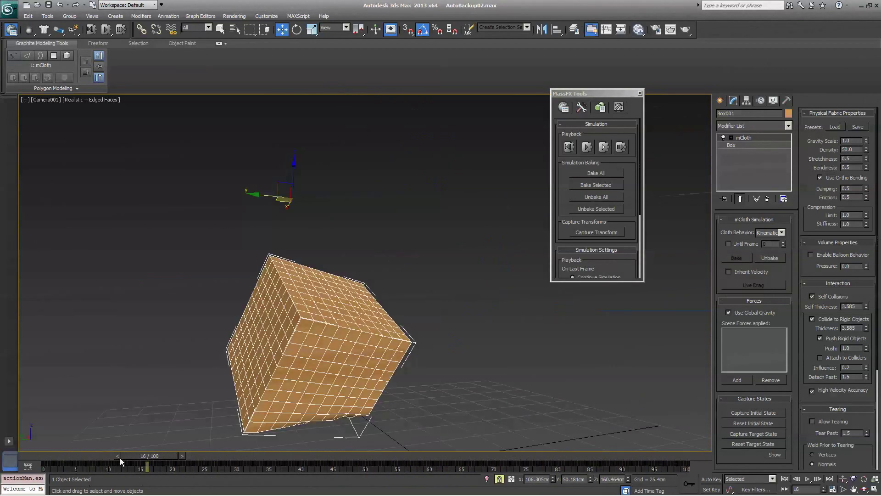
- Scrub the timeline to review the cloth box falling and collapsing, ending at frame 12
{"action": "left_click_drag", "start_coordinate": [120, 462], "coordinate": [193, 480]}
{"action": "key", "text": "w"}
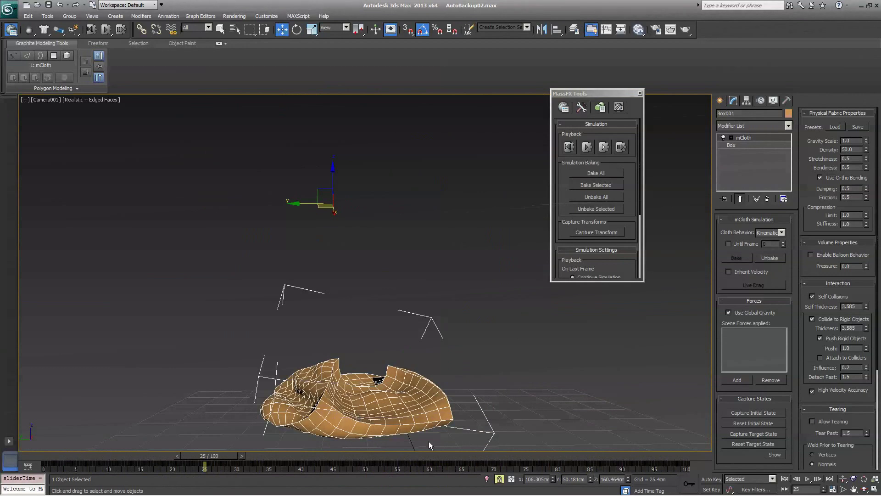
{"action": "left_click_drag", "start_coordinate": [229, 462], "coordinate": [145, 462]}
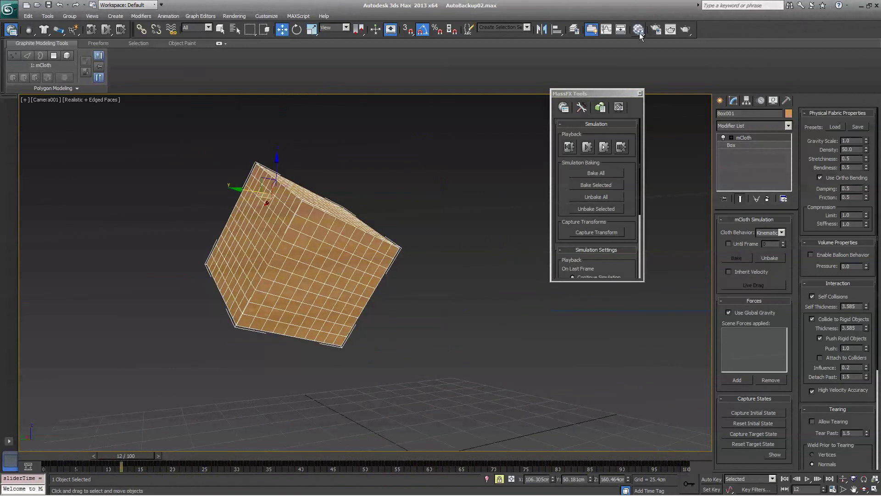
- Open the box in the Curve Editor and display the Vertex 0 curves under the mCloth Master Point Controller
{"action": "left_click", "coordinate": [608, 32]}
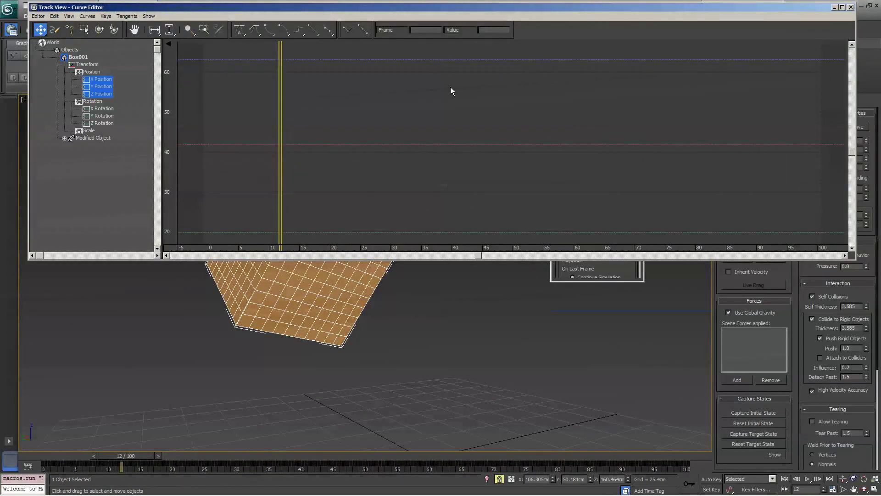
{"action": "left_click", "coordinate": [65, 138]}
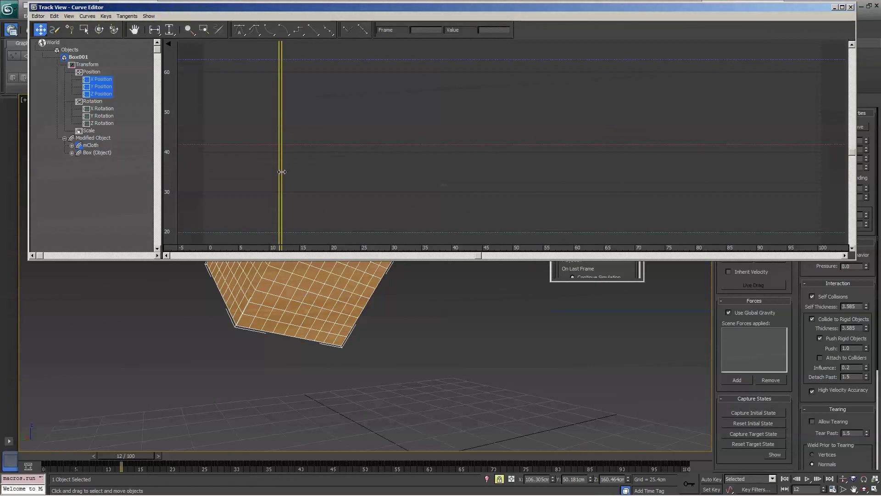
{"action": "left_click", "coordinate": [72, 145]}
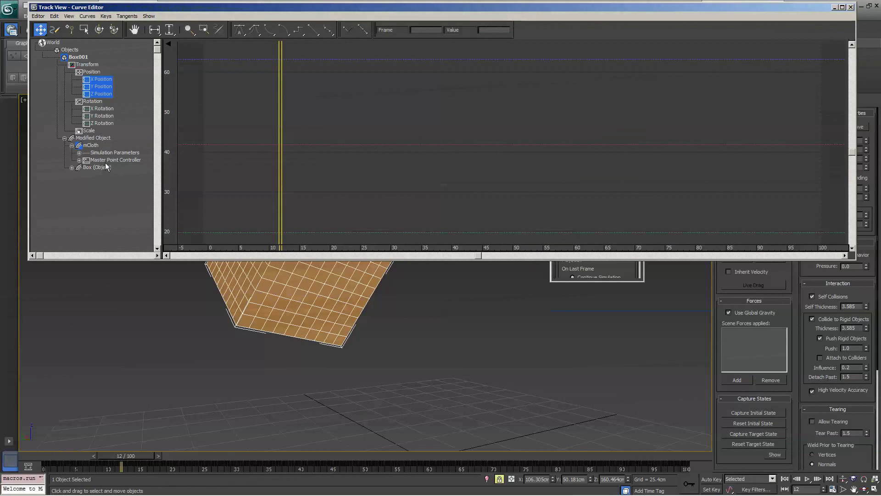
{"action": "left_click", "coordinate": [79, 159]}
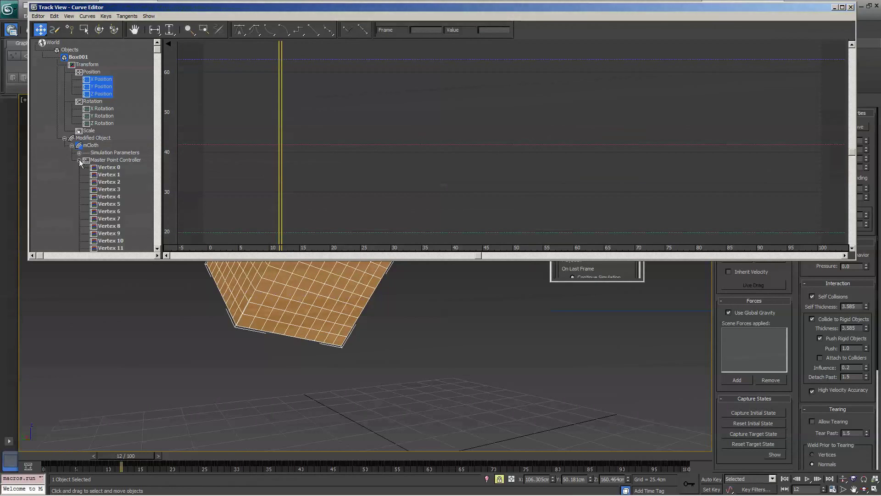
{"action": "left_click", "coordinate": [110, 168]}
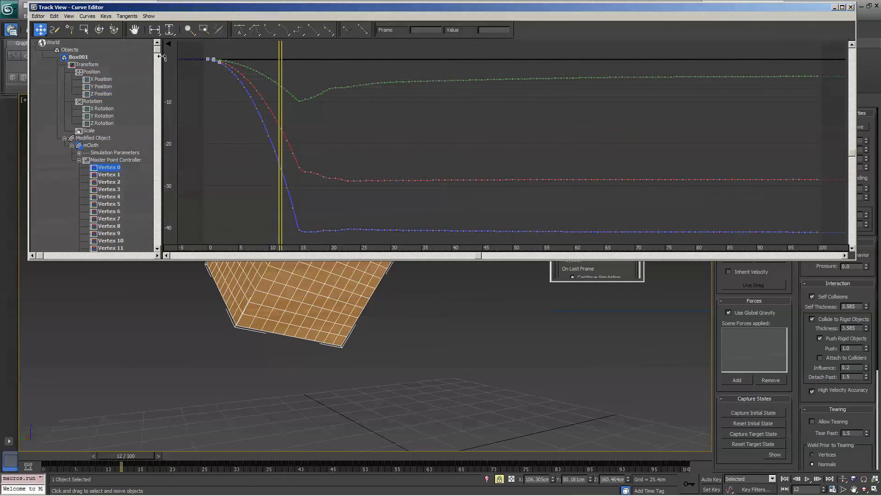
- Look through the full list of mCloth vertex tracks, then close the Curve Editor
{"action": "left_click_drag", "start_coordinate": [157, 51], "coordinate": [158, 234]}
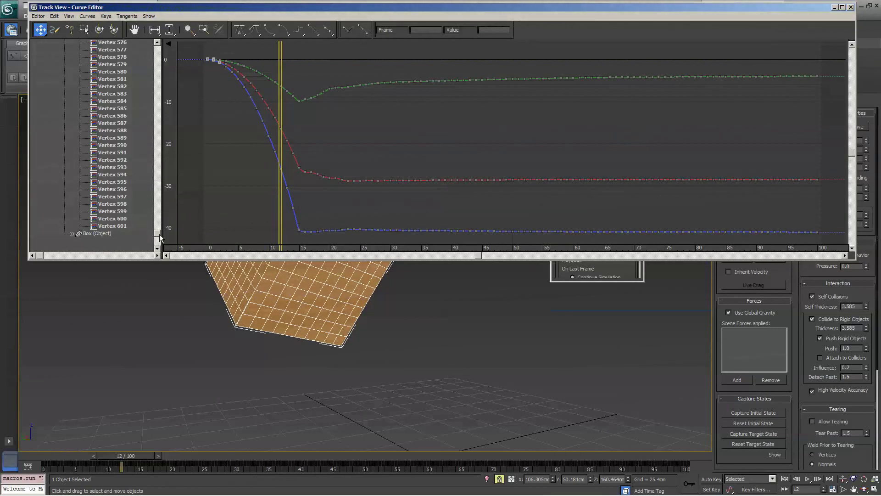
{"action": "left_click_drag", "start_coordinate": [158, 234], "coordinate": [153, 50]}
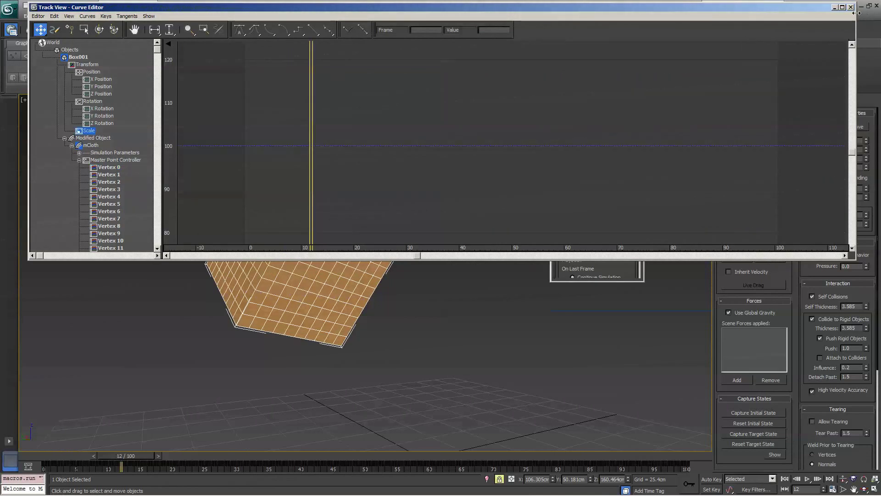
{"action": "left_click", "coordinate": [851, 7]}
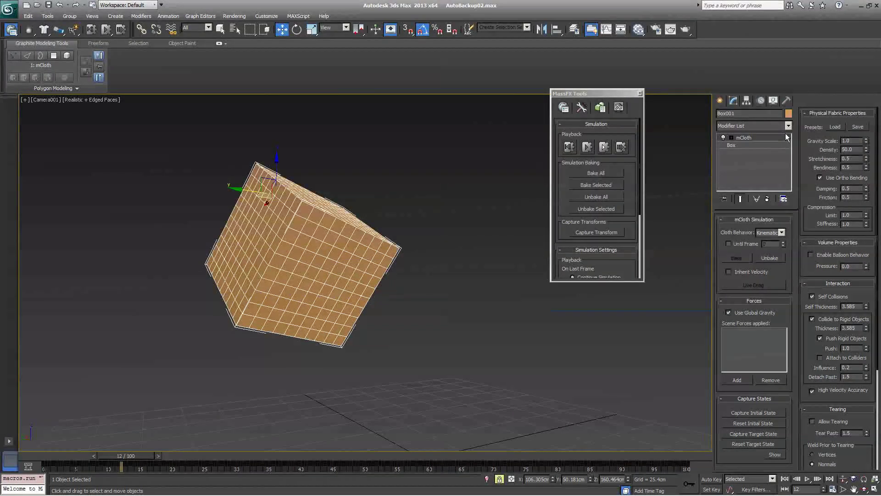
- Add a Point Cache modifier above the box's mCloth modifier
{"action": "left_click", "coordinate": [789, 125]}
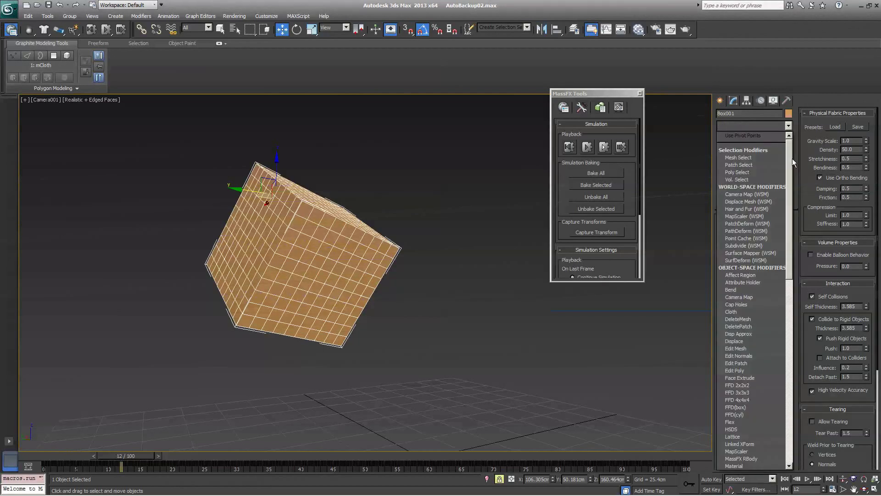
{"action": "left_click_drag", "start_coordinate": [792, 158], "coordinate": [792, 258]}
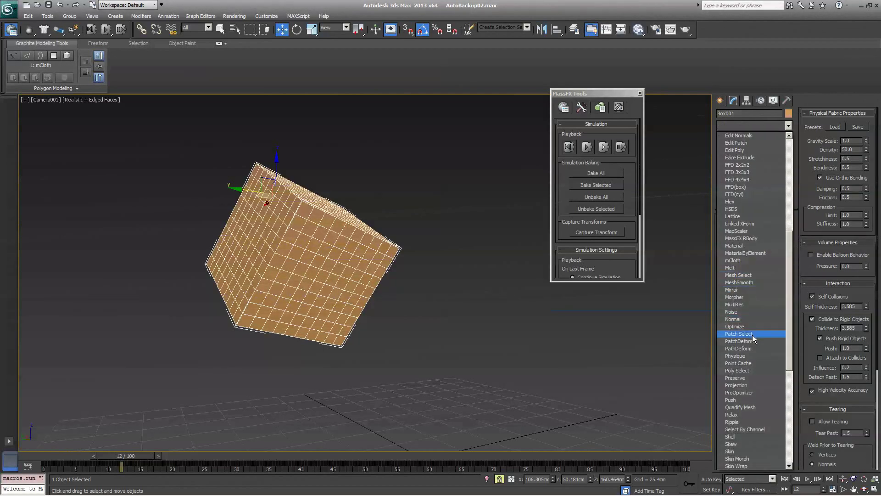
{"action": "left_click", "coordinate": [751, 363]}
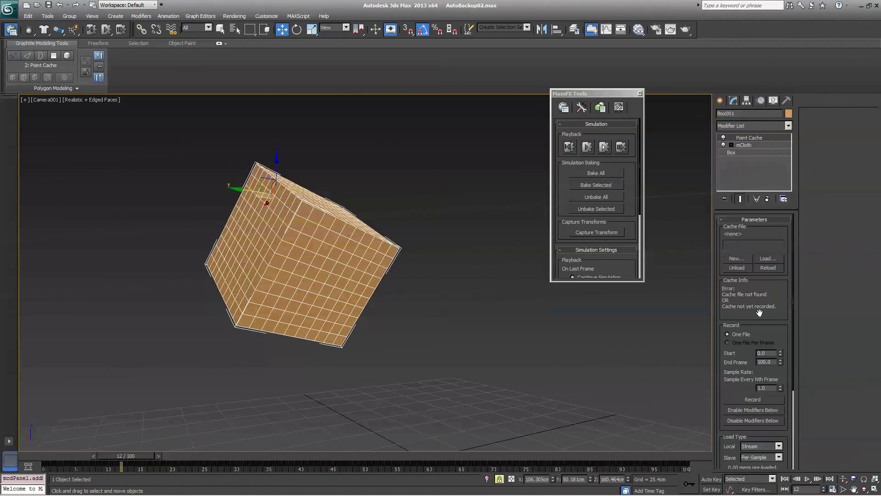
- Create a new cache file named cloth01 in the export folder for the Point Cache modifier
{"action": "left_click", "coordinate": [743, 258]}
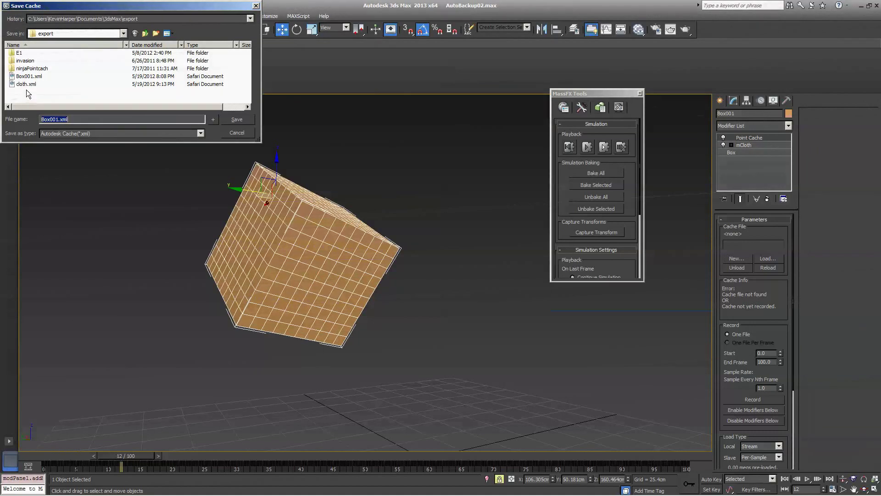
{"action": "type", "text": "cloth"}
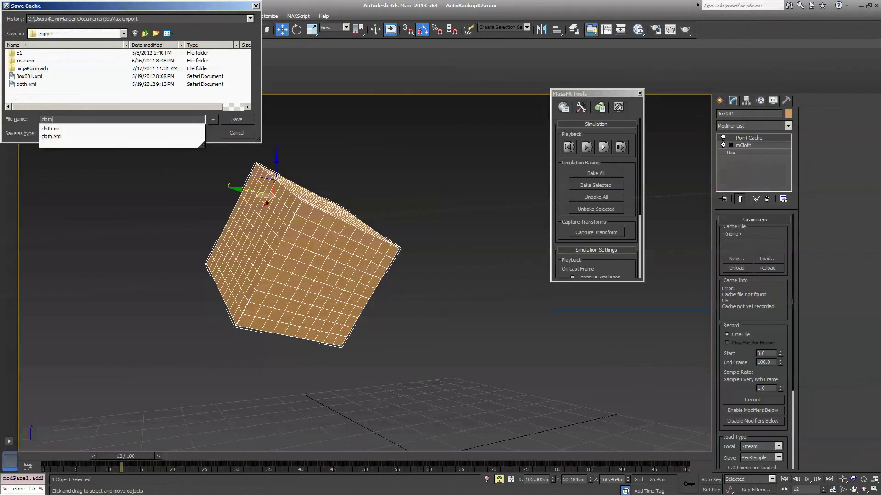
{"action": "type", "text": "02"}
{"action": "type", "text": "1"}
{"action": "key", "text": "Return"}
- Record the cloth animation into the point cache for frames 0 to 100 and bring up its playback settings
{"action": "left_click_drag", "start_coordinate": [738, 307], "coordinate": [741, 239]}
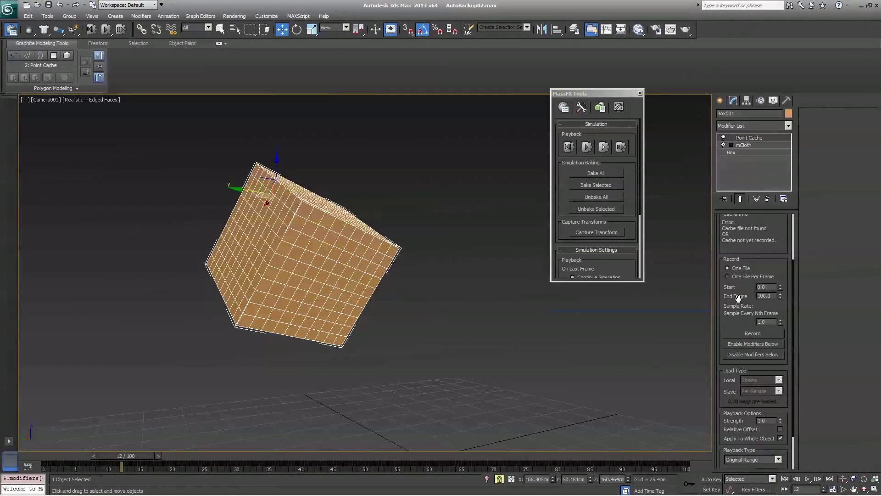
{"action": "left_click", "coordinate": [752, 333]}
{"action": "left_click_drag", "start_coordinate": [730, 358], "coordinate": [730, 361]}
{"action": "left_click_drag", "start_coordinate": [770, 283], "coordinate": [752, 311]}
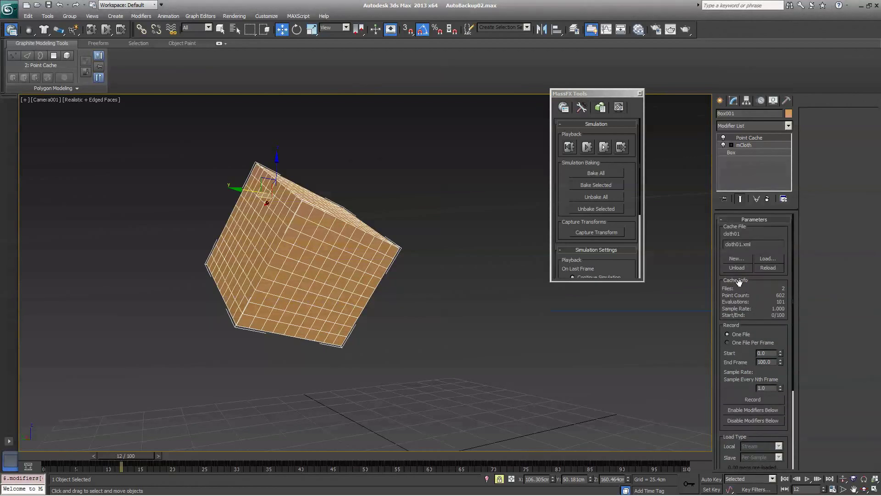
{"action": "scroll", "coordinate": [737, 317], "scroll_direction": "down", "scroll_amount": 6}
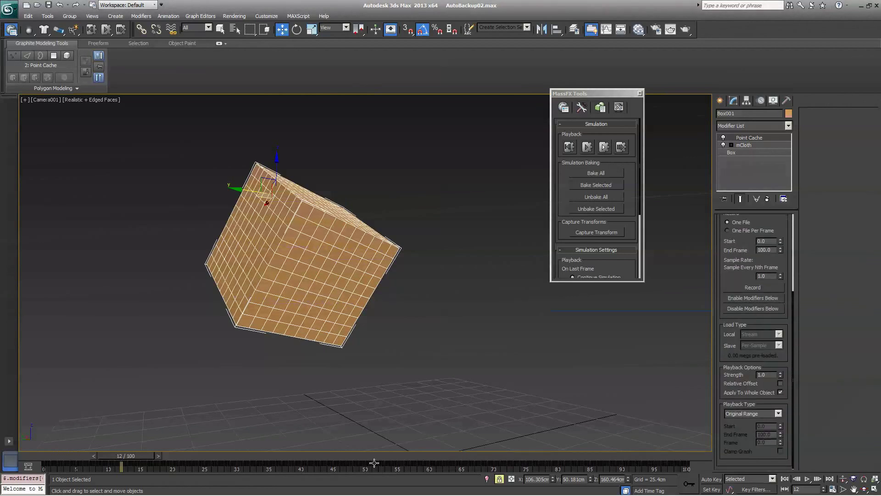
- Disable the modifiers below the Point Cache and scrub the timeline to check the cached cloth collapse
{"action": "left_click", "coordinate": [764, 310]}
{"action": "left_click_drag", "start_coordinate": [143, 454], "coordinate": [222, 465]}
{"action": "key", "text": "w"}
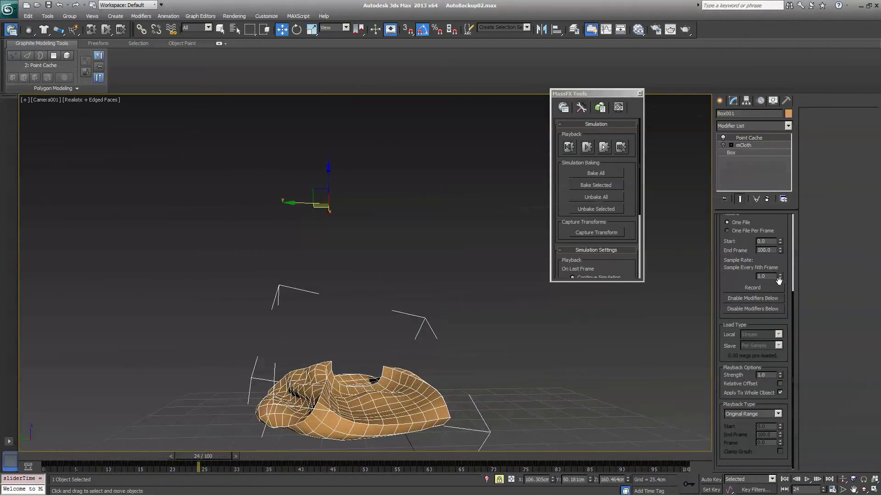
{"action": "scroll", "coordinate": [737, 242], "scroll_direction": "up", "scroll_amount": 3}
{"action": "scroll", "coordinate": [750, 223], "scroll_direction": "down", "scroll_amount": 3}
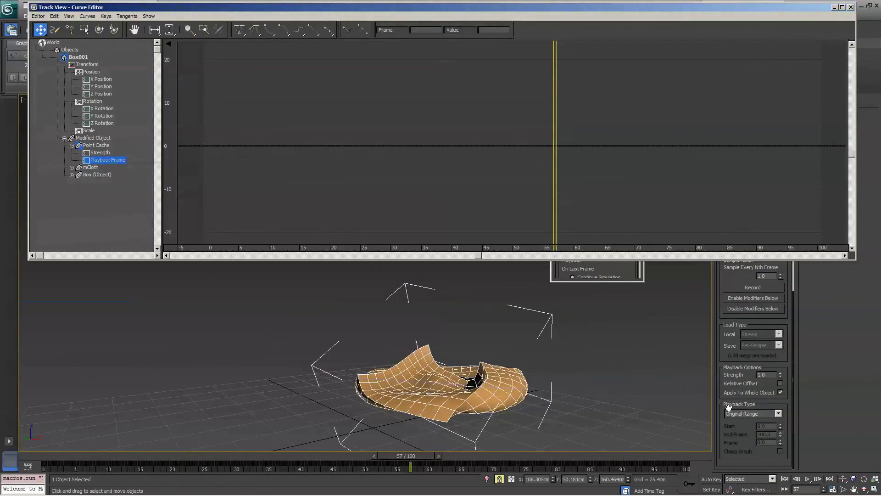
- Change the Point Cache playback type to Playback Graph and scrub through the timeline to check the cloth
{"action": "left_click", "coordinate": [736, 399]}
{"action": "left_click", "coordinate": [741, 414]}
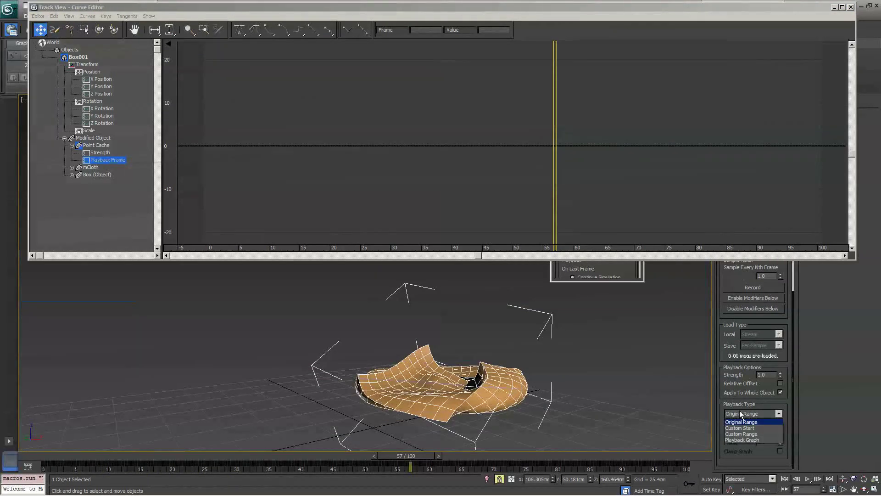
{"action": "left_click", "coordinate": [742, 440]}
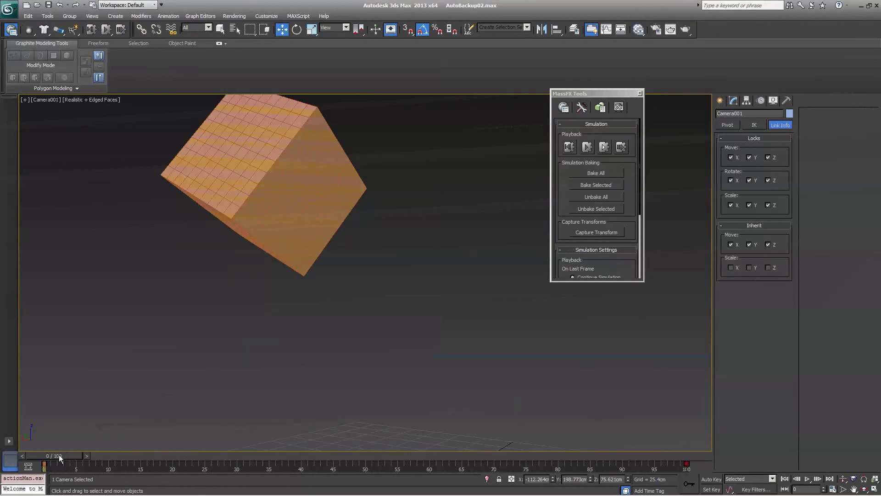
{"action": "left_click_drag", "start_coordinate": [58, 455], "coordinate": [110, 491]}
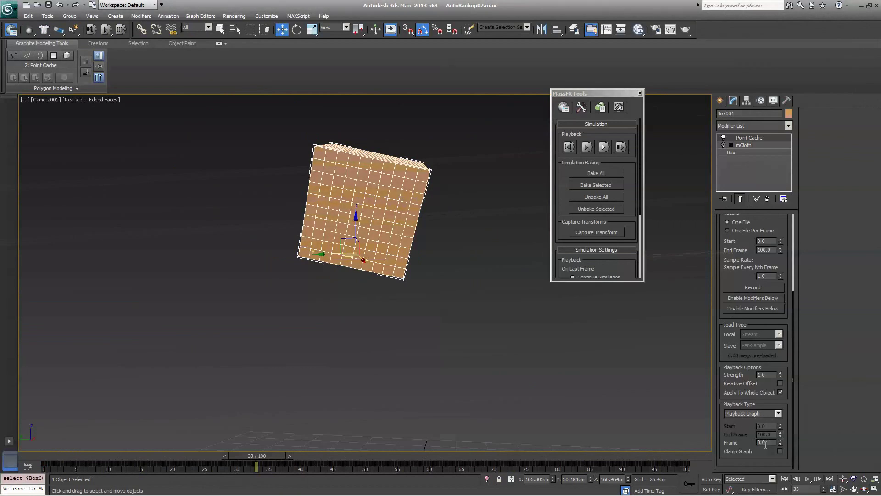
{"action": "left_click_drag", "start_coordinate": [247, 453], "coordinate": [366, 455]}
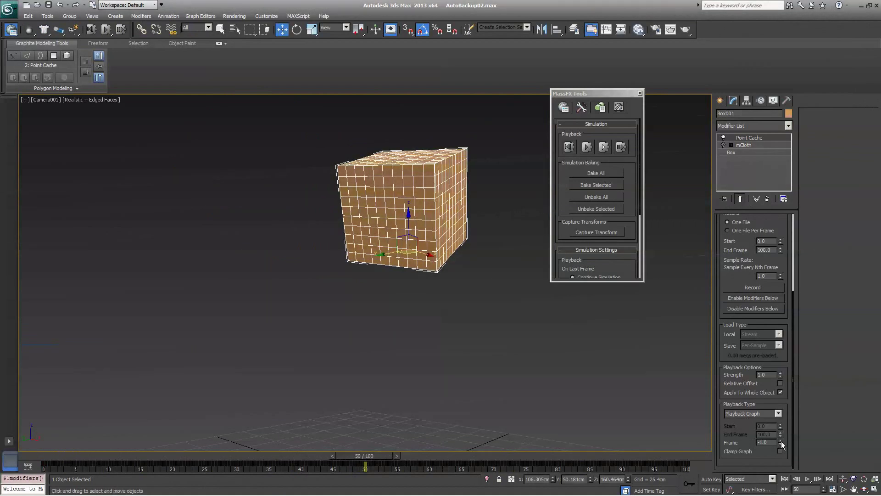
- With Auto Key on, animate the Point Cache playback frame from 0 at frame 0 to 100 at frame 100
{"action": "mouse_move", "coordinate": [782, 442]}
{"action": "left_mouse_down"}
{"action": "mouse_move", "coordinate": [781, 385]}
{"action": "mouse_move", "coordinate": [777, 444]}
{"action": "left_mouse_up"}
{"action": "left_click_drag", "start_coordinate": [360, 456], "coordinate": [46, 459]}
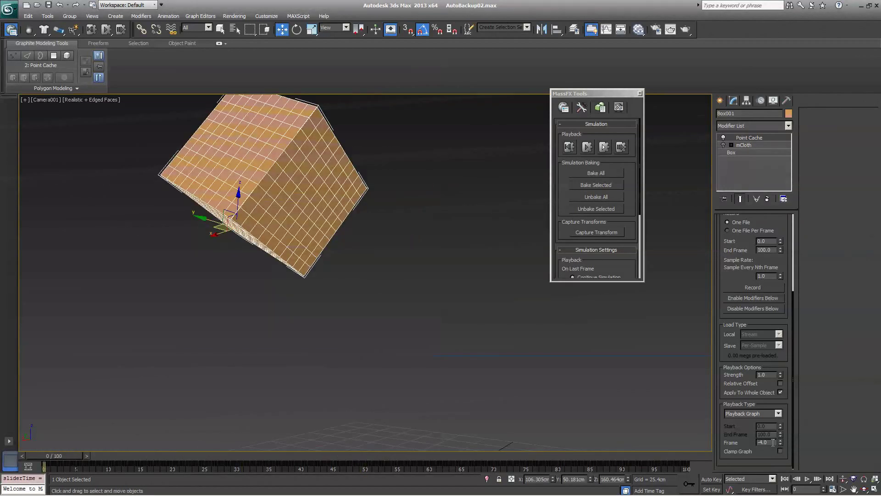
{"action": "key", "text": "Return"}
{"action": "left_click", "coordinate": [712, 479]}
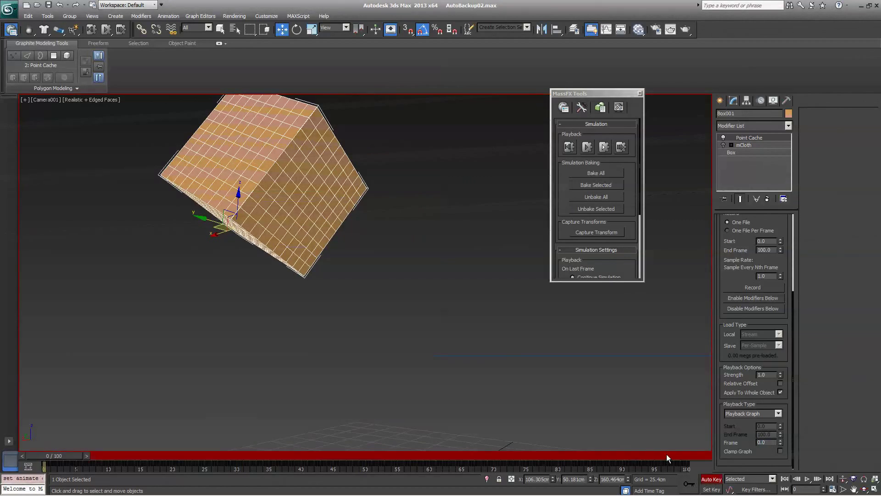
{"action": "left_click_drag", "start_coordinate": [666, 453], "coordinate": [759, 451]}
{"action": "key", "text": "w"}
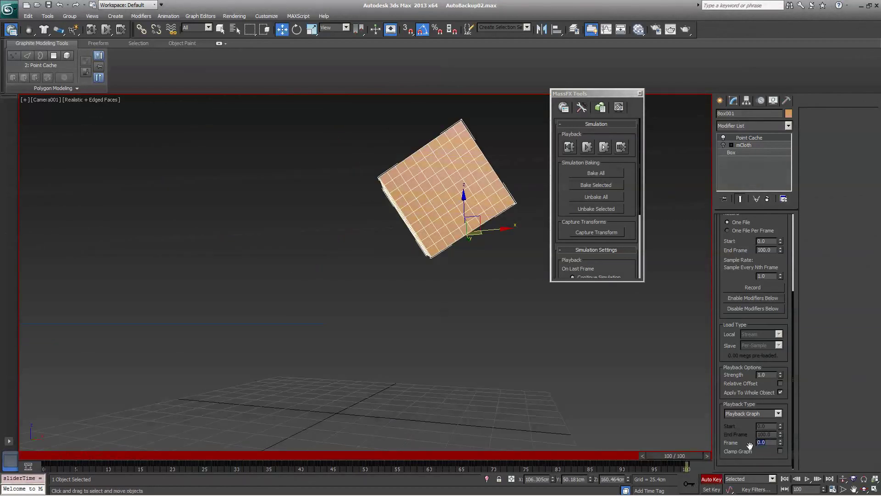
{"action": "type", "text": "100"}
{"action": "key", "text": "Return"}
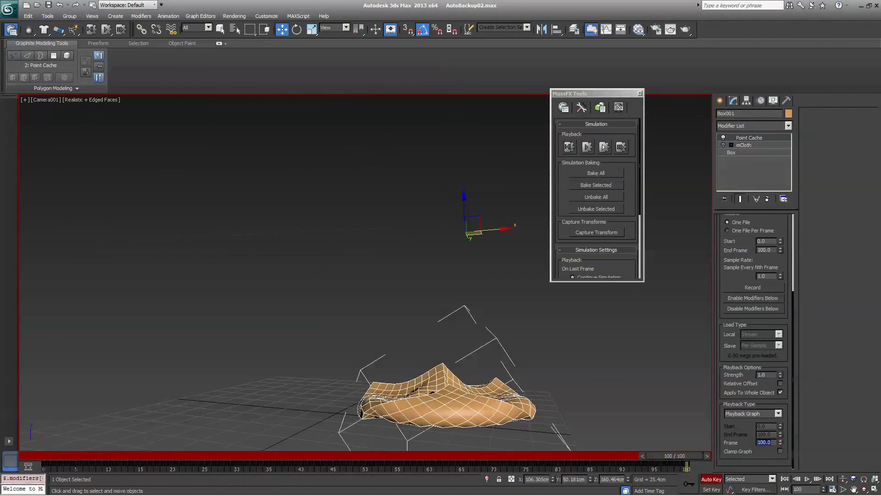
- Scrub the keyed cloth animation and display the Point Cache's Playback Frame curve in the Curve Editor
{"action": "left_click_drag", "start_coordinate": [666, 454], "coordinate": [468, 492]}
{"action": "key", "text": "w"}
{"action": "right_click", "coordinate": [454, 411]}
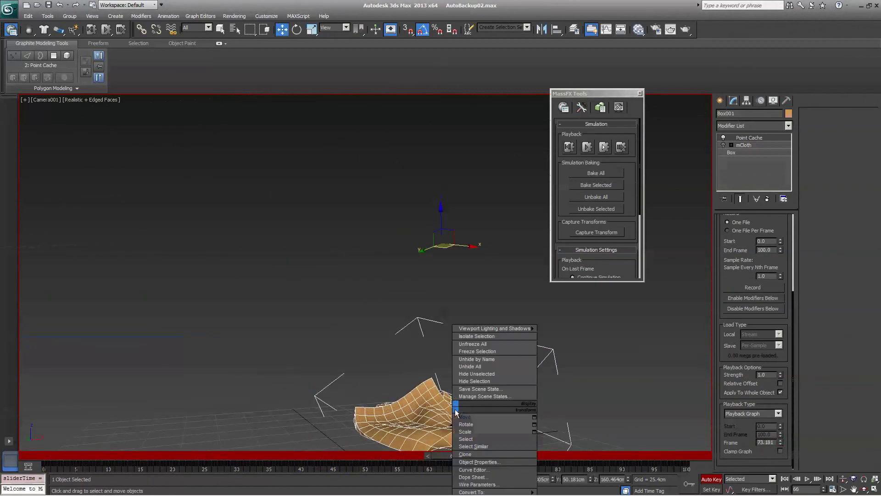
{"action": "left_click", "coordinate": [491, 470]}
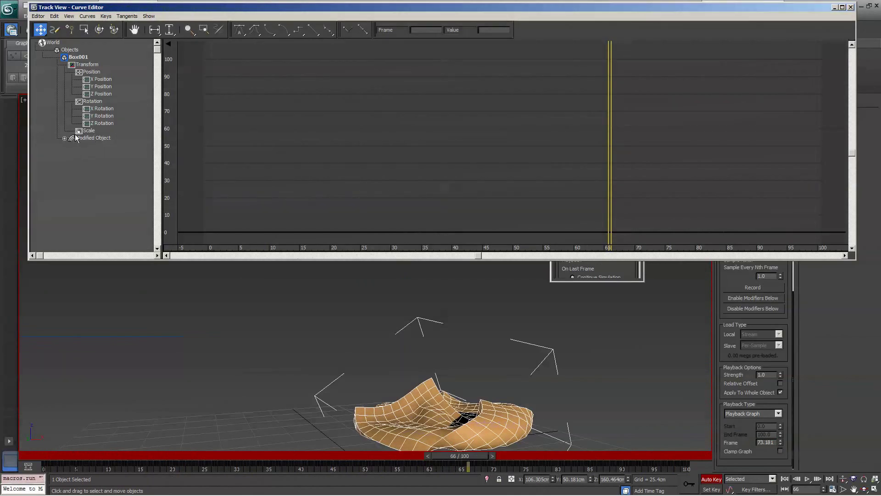
{"action": "left_click", "coordinate": [65, 139]}
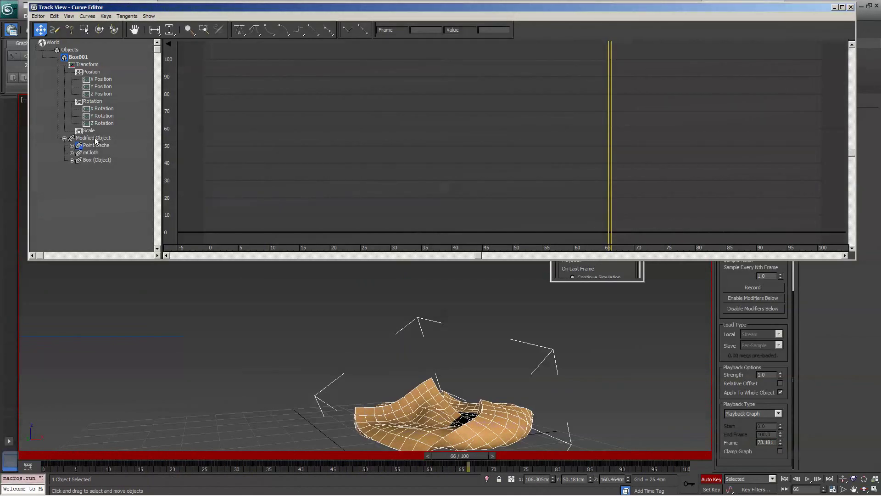
{"action": "left_click", "coordinate": [72, 145]}
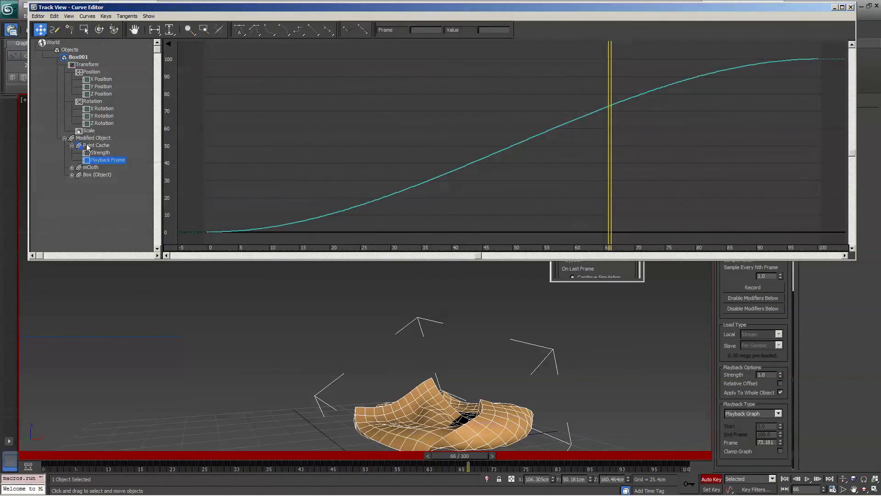
- Make the Playback Frame curve linear by setting the keys at frames 0 and 100 to Linear tangents
{"action": "scroll", "coordinate": [462, 164], "scroll_direction": "down", "scroll_amount": 4}
{"action": "left_click", "coordinate": [305, 200]}
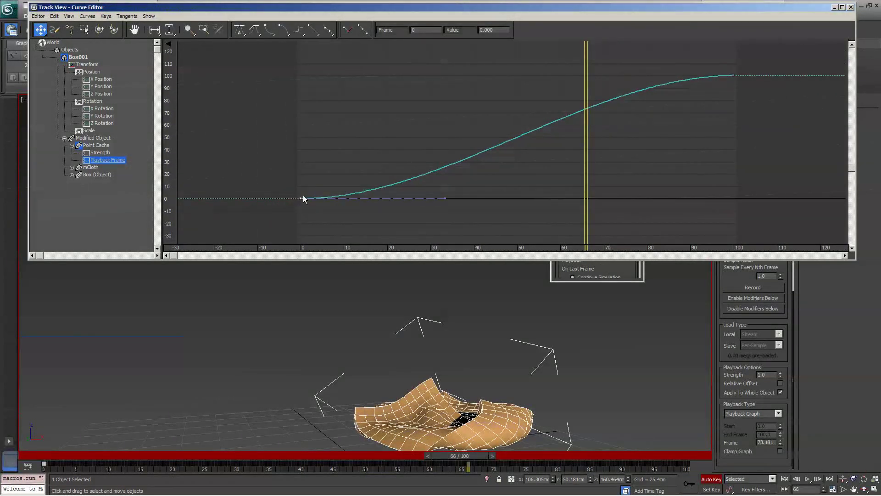
{"action": "right_click", "coordinate": [301, 198]}
{"action": "left_click", "coordinate": [329, 248]}
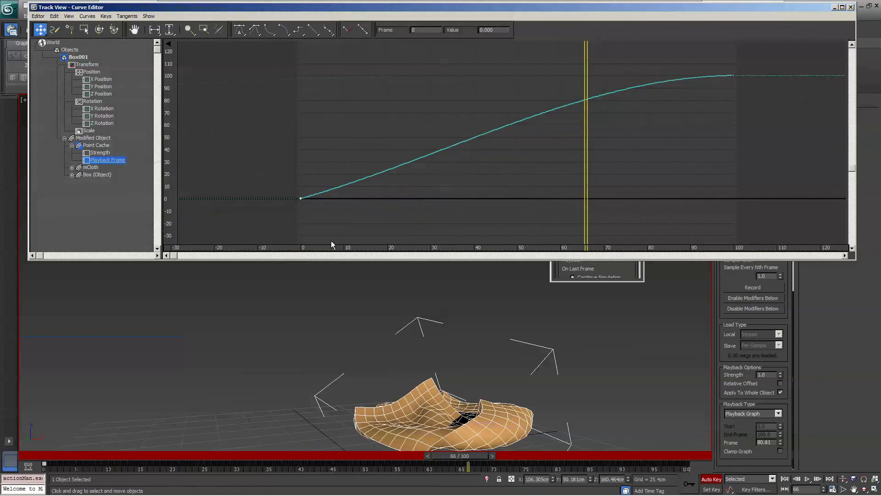
{"action": "left_click", "coordinate": [734, 75]}
{"action": "right_click", "coordinate": [739, 70]}
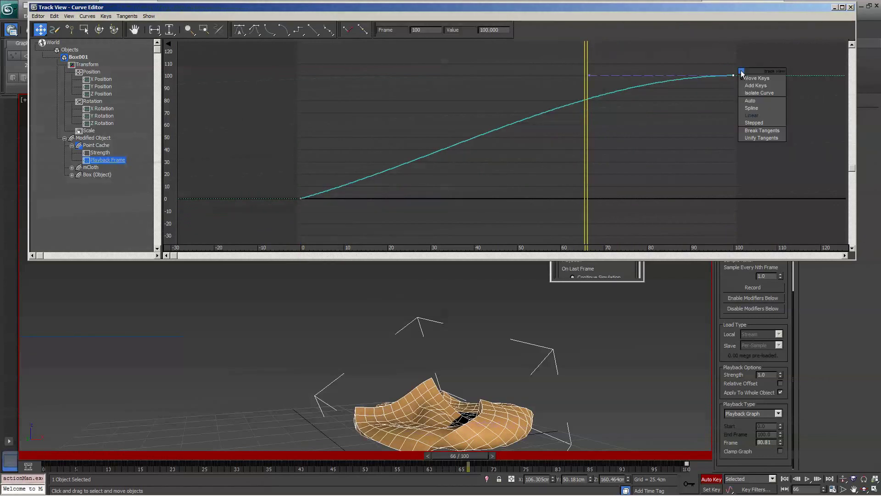
{"action": "left_click", "coordinate": [779, 124]}
- Retime the Playback Frame curve with markers at about frames 16 and 25, moving the second marker to about frame 85
{"action": "left_click", "coordinate": [99, 30]}
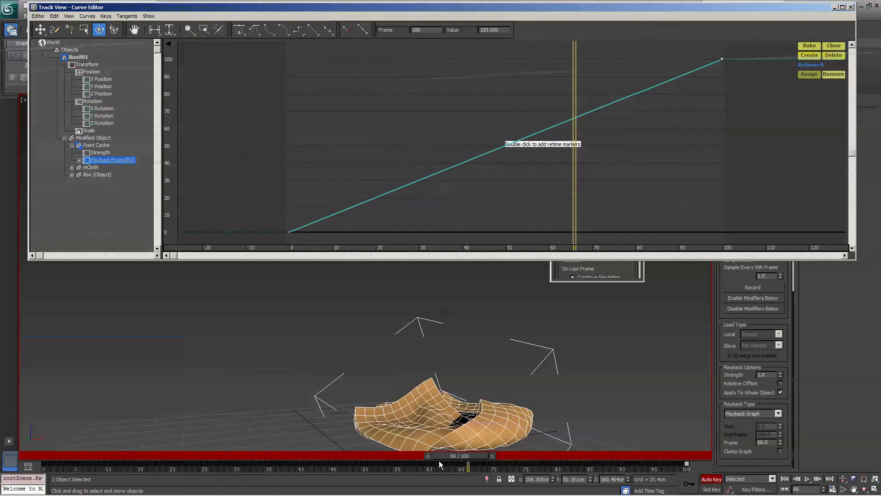
{"action": "left_click_drag", "start_coordinate": [436, 457], "coordinate": [128, 471]}
{"action": "double_click", "coordinate": [360, 170]}
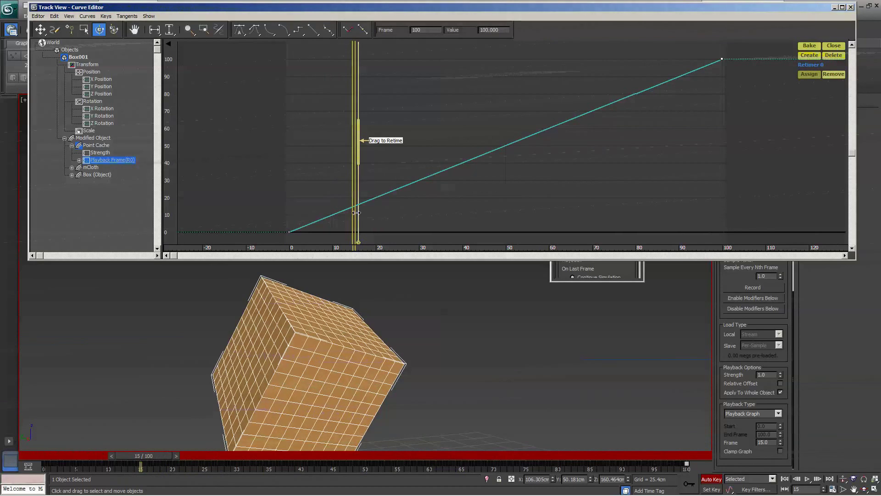
{"action": "left_click_drag", "start_coordinate": [165, 458], "coordinate": [217, 457]}
{"action": "left_click", "coordinate": [398, 161]}
{"action": "left_click_drag", "start_coordinate": [398, 147], "coordinate": [657, 130]}
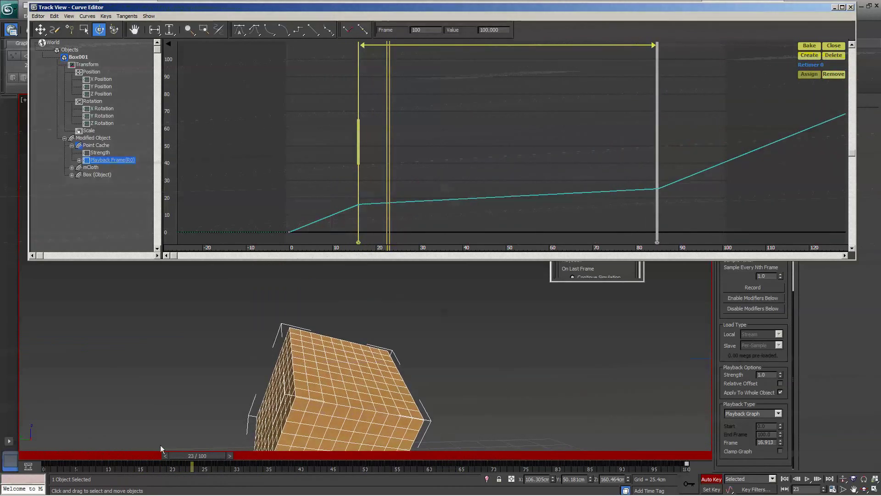
- Play the retimed cloth animation from frame 0, return to the start, and close the Curve Editor
{"action": "mouse_move", "coordinate": [181, 453]}
{"action": "left_mouse_down"}
{"action": "mouse_move", "coordinate": [269, 452]}
{"action": "mouse_move", "coordinate": [28, 452]}
{"action": "left_mouse_up"}
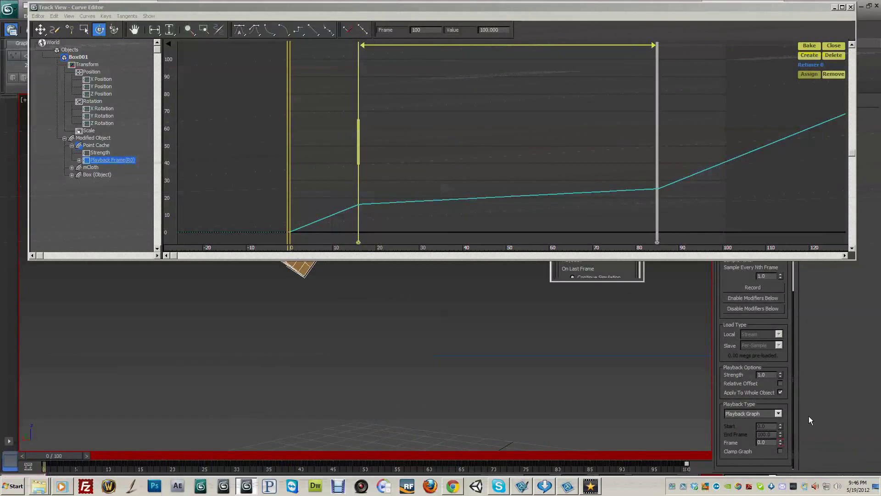
{"action": "left_click", "coordinate": [807, 479]}
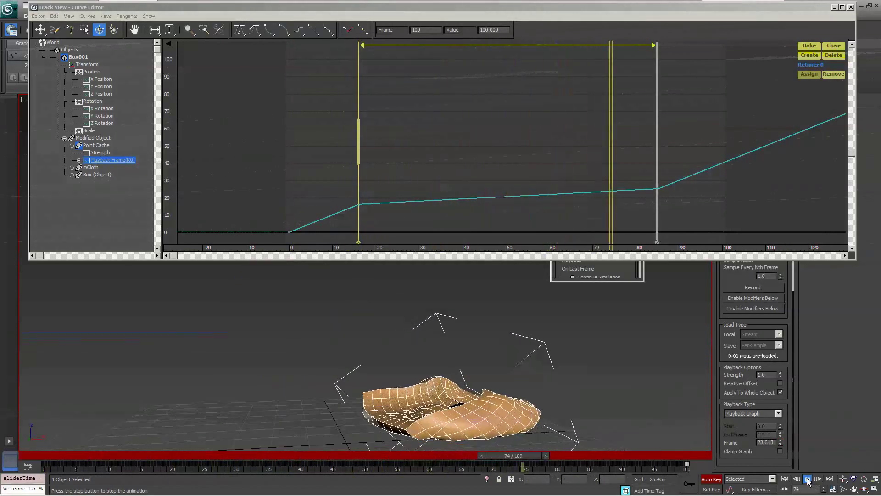
{"action": "left_click", "coordinate": [807, 479]}
{"action": "key", "text": "Home"}
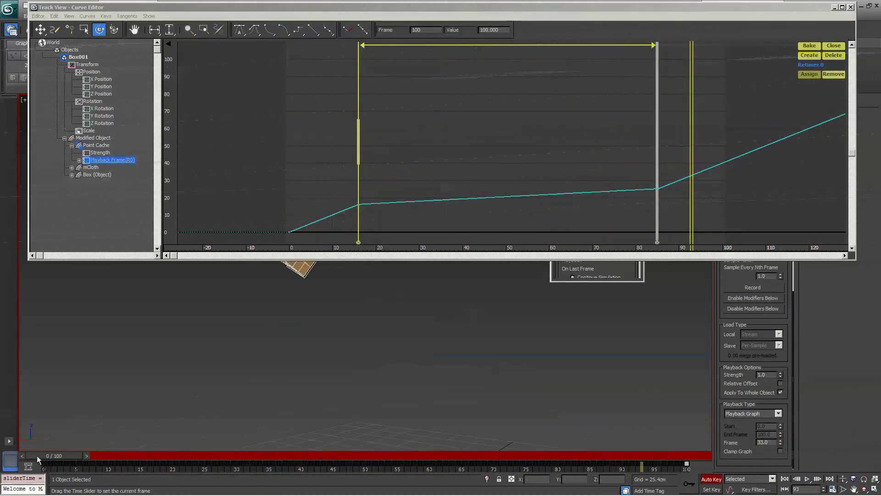
{"action": "left_click", "coordinate": [851, 7]}
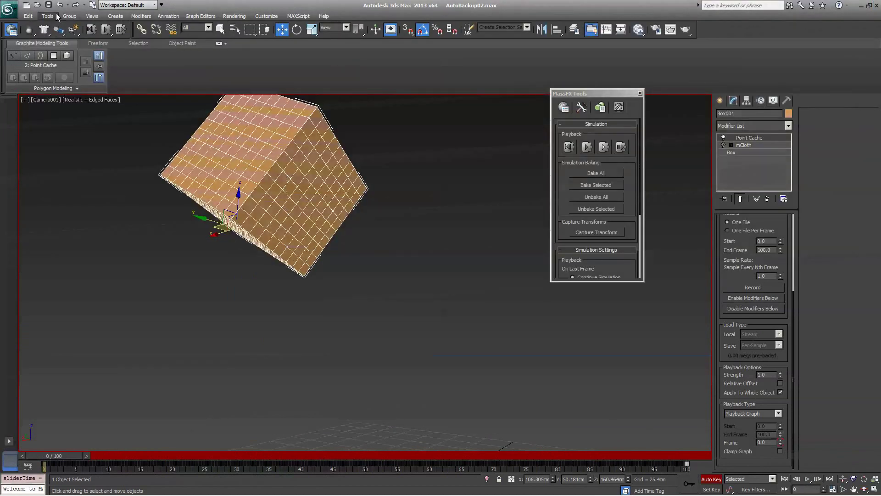
- Assign Retimer 0 to Camera001's Path Constraint Percent track, deleting the extra Retimer 1
{"action": "left_click", "coordinate": [235, 30]}
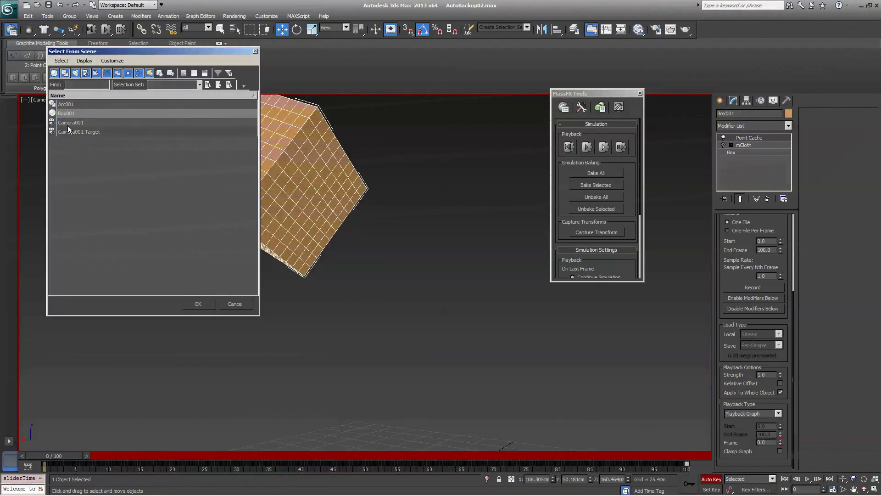
{"action": "double_click", "coordinate": [68, 123]}
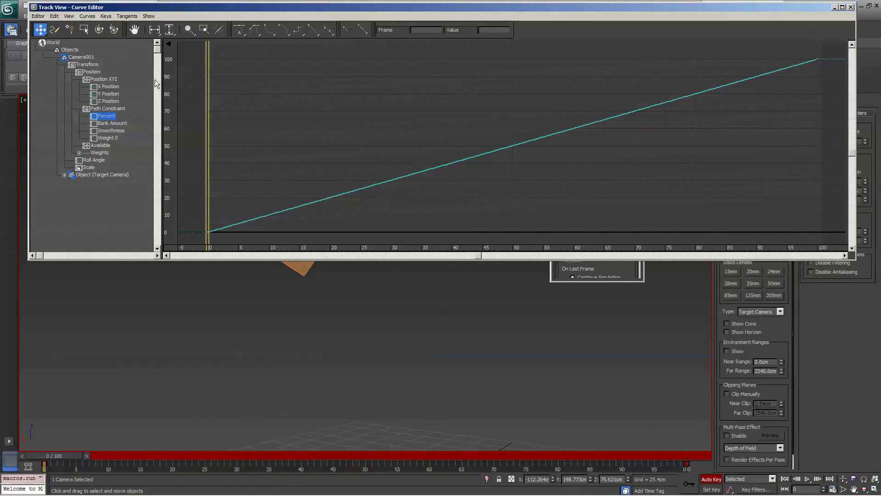
{"action": "left_click", "coordinate": [99, 29]}
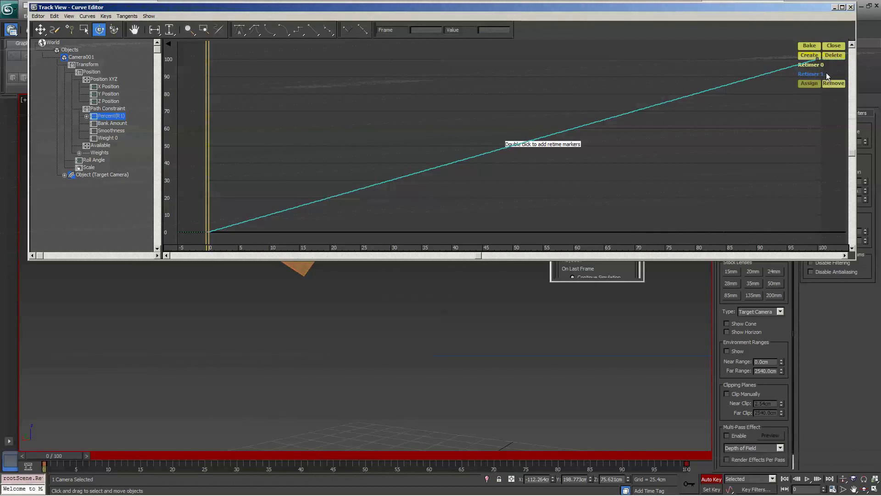
{"action": "left_click", "coordinate": [833, 55]}
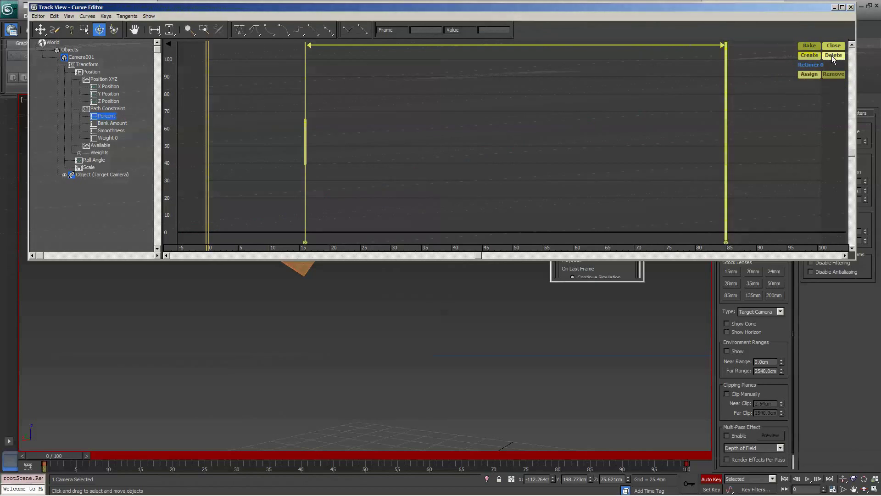
{"action": "left_click", "coordinate": [809, 74]}
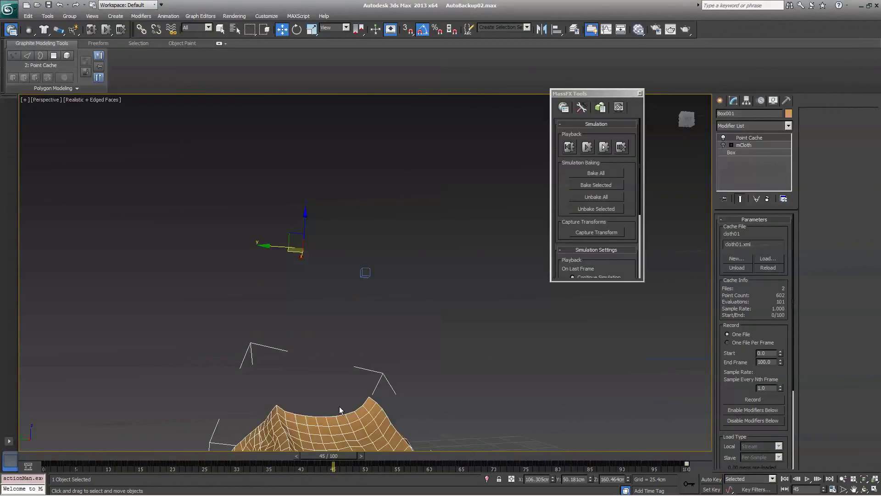
- Move the box along the X axis to about 207 cm and play the animation through the camera from frame 0
{"action": "scroll", "coordinate": [390, 318], "scroll_direction": "down", "scroll_amount": 5}
{"action": "mouse_move", "coordinate": [389, 318]}
{"action": "middle_mouse_down", "text": "alt"}
{"action": "mouse_move", "coordinate": [387, 325]}
{"action": "mouse_move", "coordinate": [376, 309]}
{"action": "middle_mouse_up", "text": "alt"}
{"action": "left_click_drag", "start_coordinate": [386, 269], "coordinate": [433, 258]}
{"action": "key", "text": "c"}
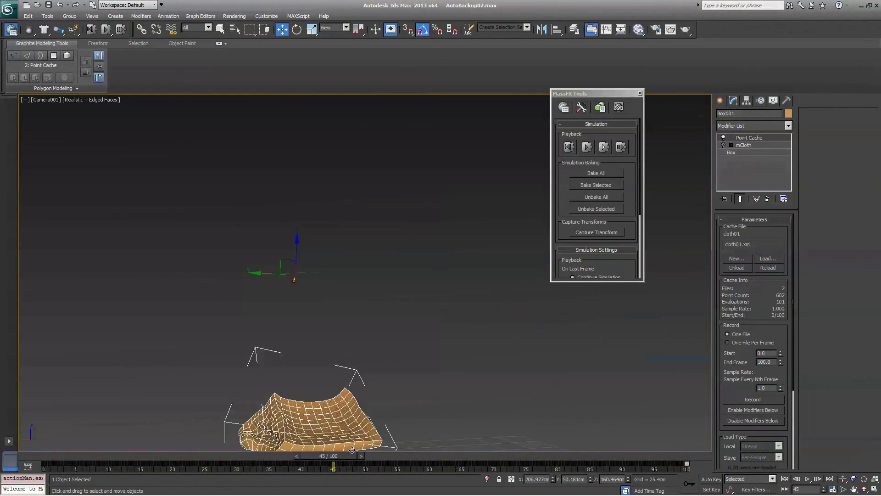
{"action": "left_click_drag", "start_coordinate": [345, 455], "coordinate": [55, 455]}
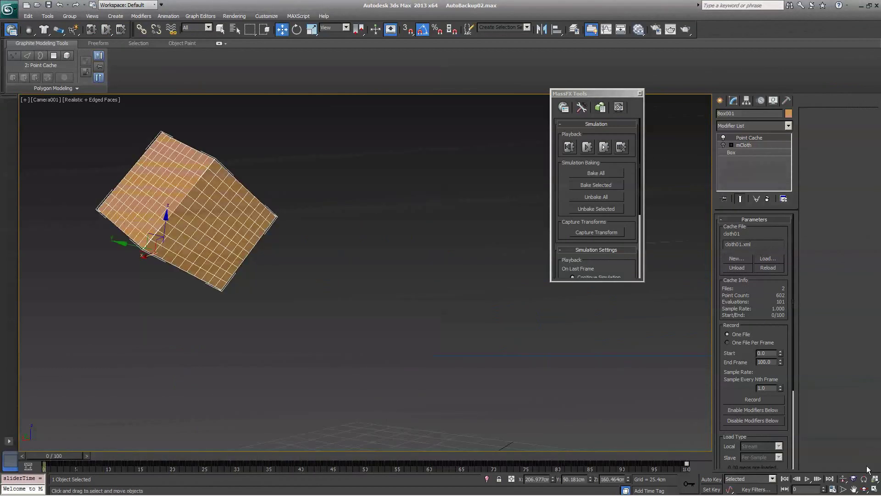
{"action": "left_click", "coordinate": [808, 479]}
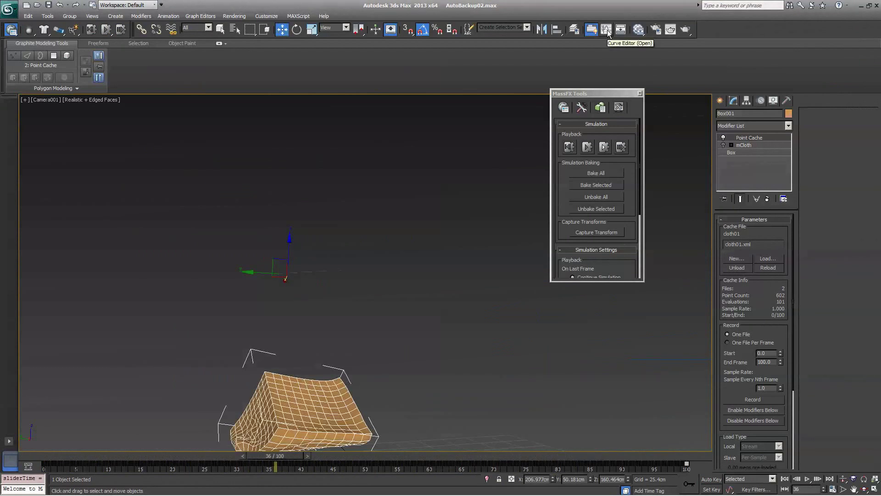
- Show the box's Point Cache Playback Frame curve in the Curve Editor and activate the retime tool on it
{"action": "left_click", "coordinate": [607, 29]}
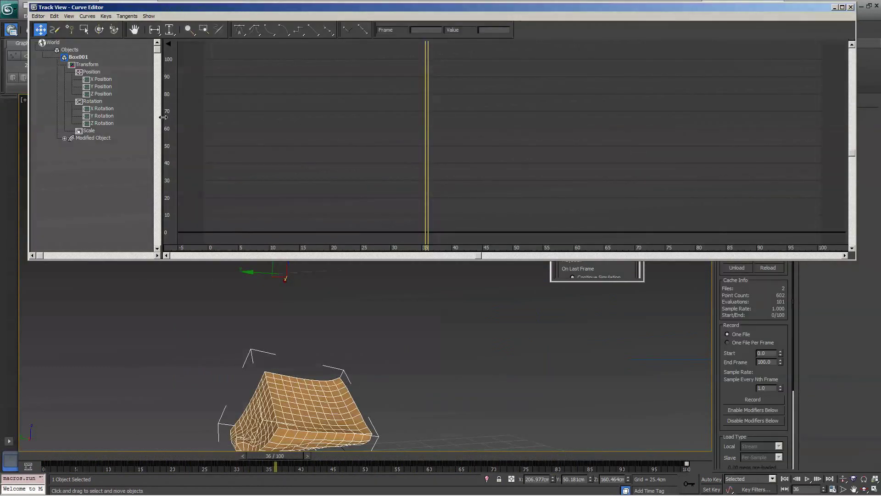
{"action": "left_click", "coordinate": [65, 138]}
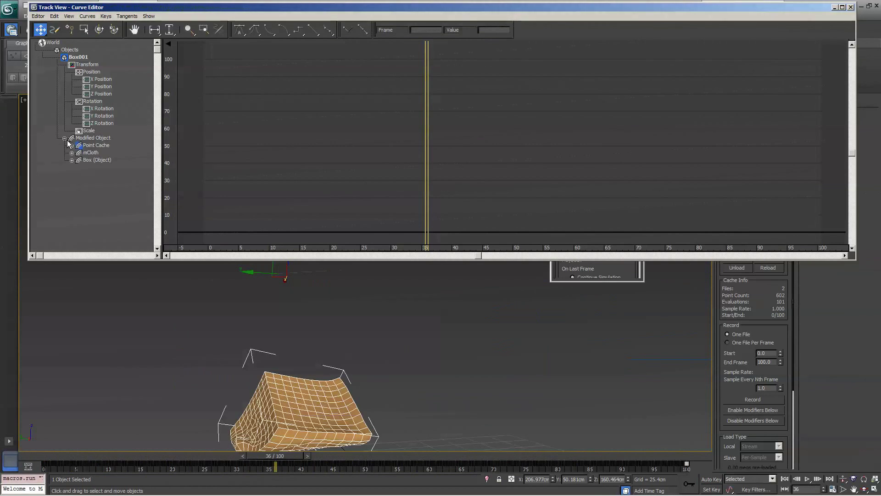
{"action": "left_click", "coordinate": [96, 145]}
{"action": "left_click", "coordinate": [101, 159]}
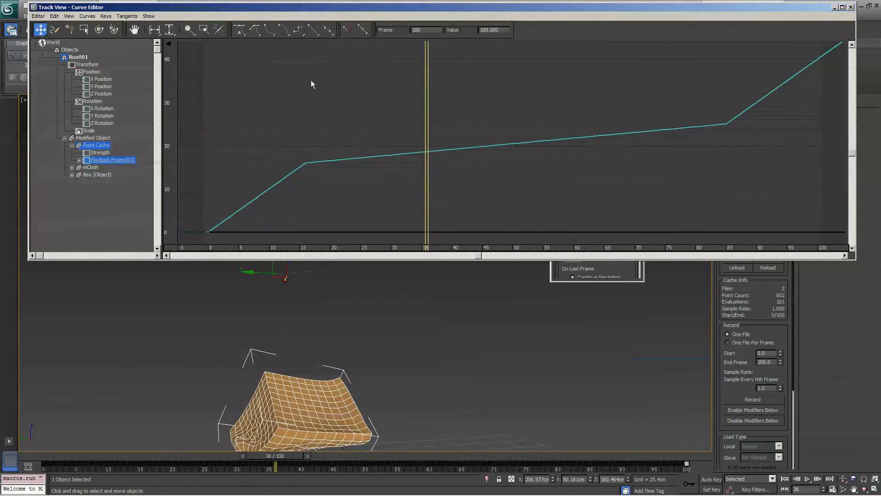
{"action": "left_click", "coordinate": [99, 29]}
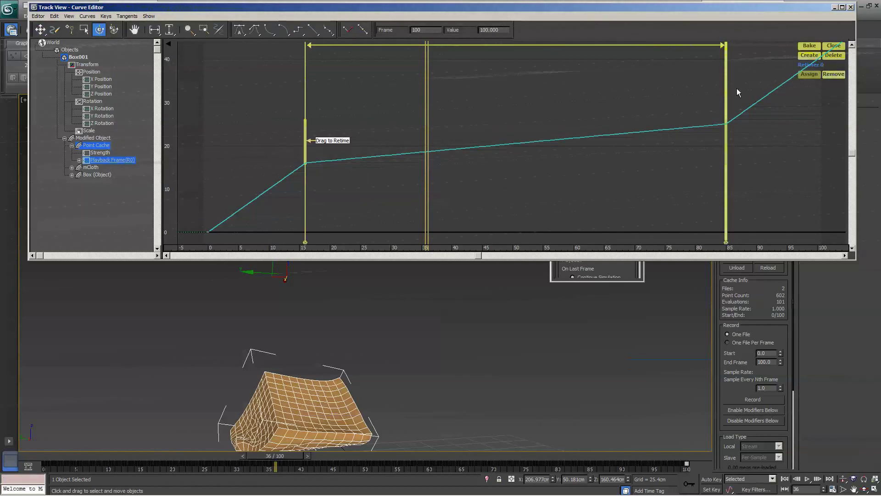
- Set the retimer span between about frames 16 and 85 to Ease In and play the animation from frame 0
{"action": "right_click", "coordinate": [494, 46]}
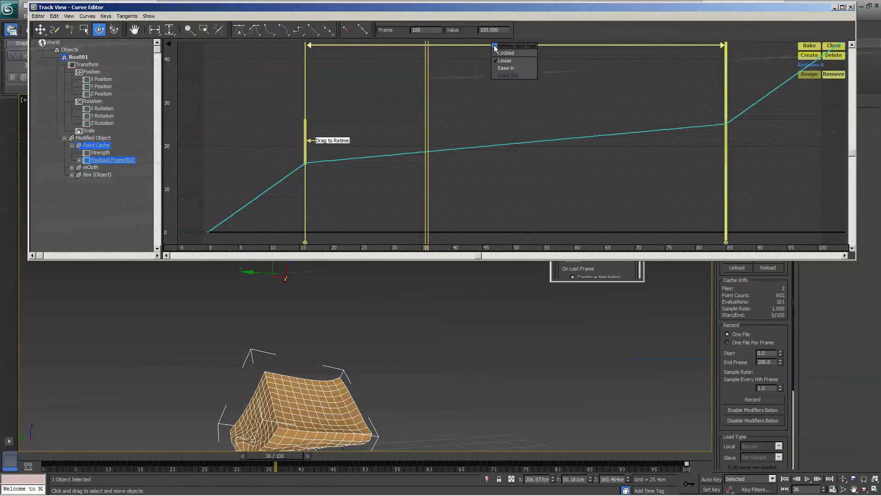
{"action": "left_click", "coordinate": [508, 69]}
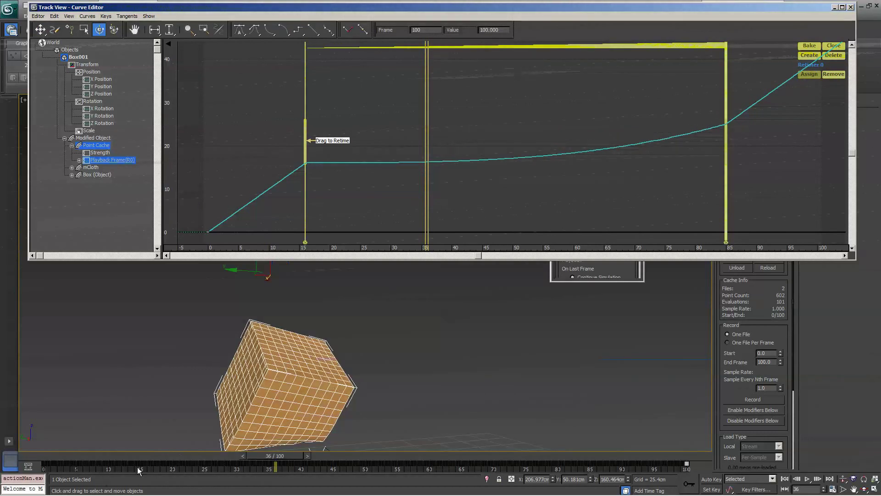
{"action": "left_click_drag", "start_coordinate": [260, 457], "coordinate": [1, 468]}
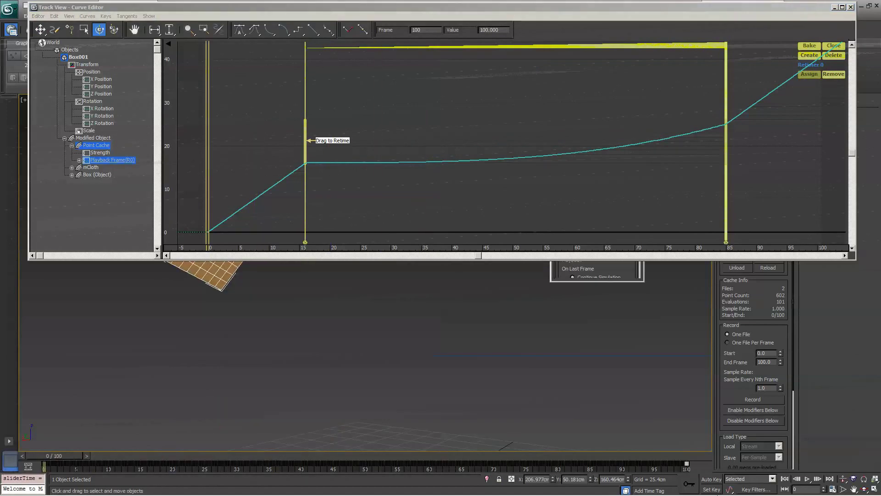
{"action": "left_click", "coordinate": [807, 479]}
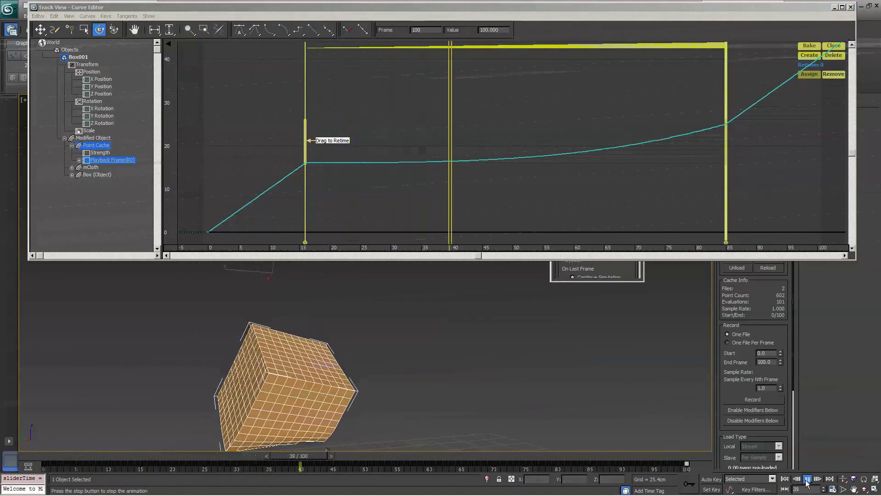
{"action": "left_click", "coordinate": [807, 479]}
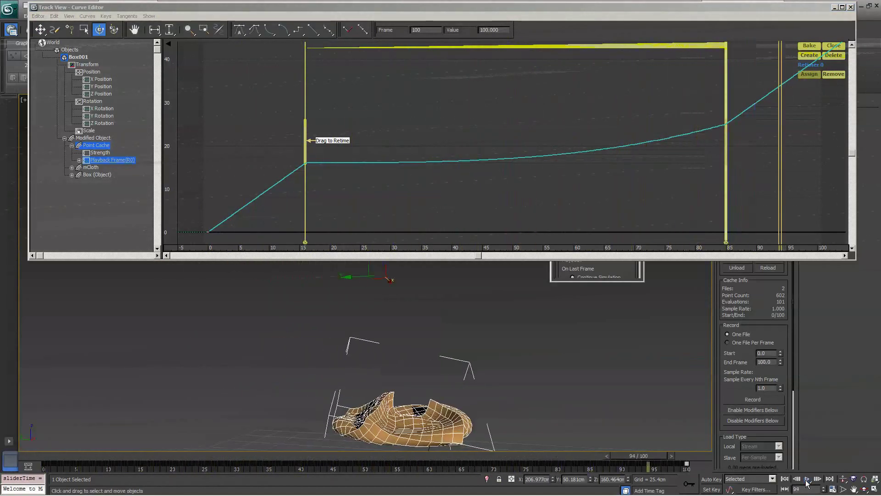
- Switch the retimer span between the two markers to Ease Out and play the animation from frame 0
{"action": "right_click", "coordinate": [500, 45]}
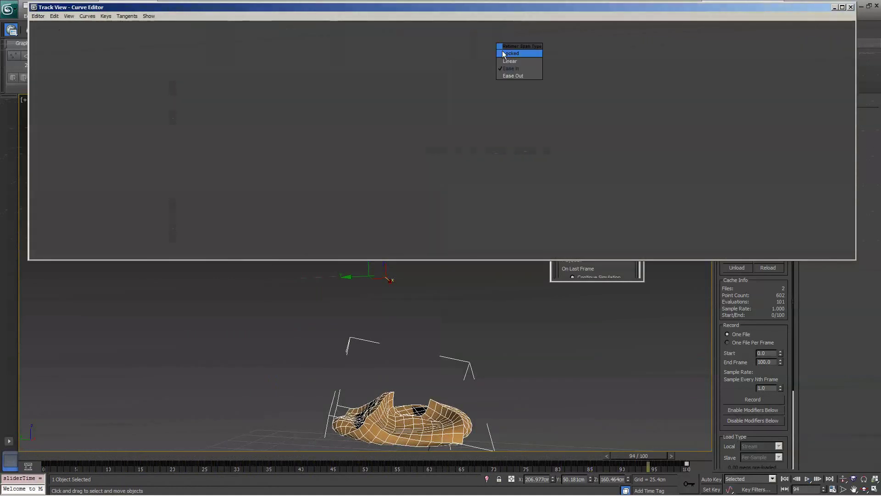
{"action": "left_click", "coordinate": [511, 73]}
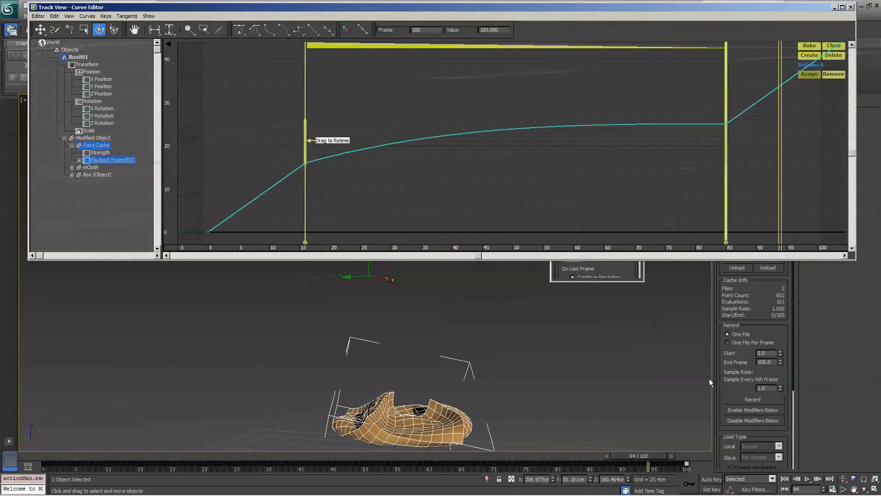
{"action": "left_click_drag", "start_coordinate": [643, 458], "coordinate": [44, 489]}
{"action": "left_click", "coordinate": [807, 479]}
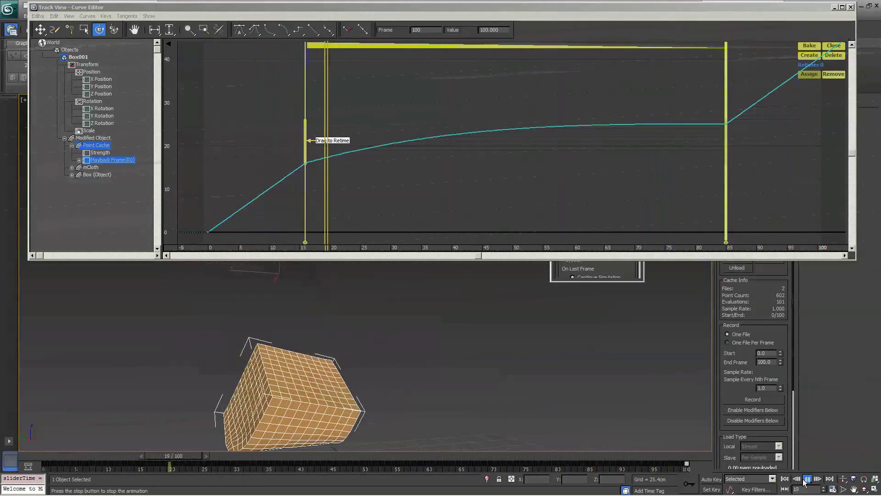
{"action": "left_click", "coordinate": [806, 480]}
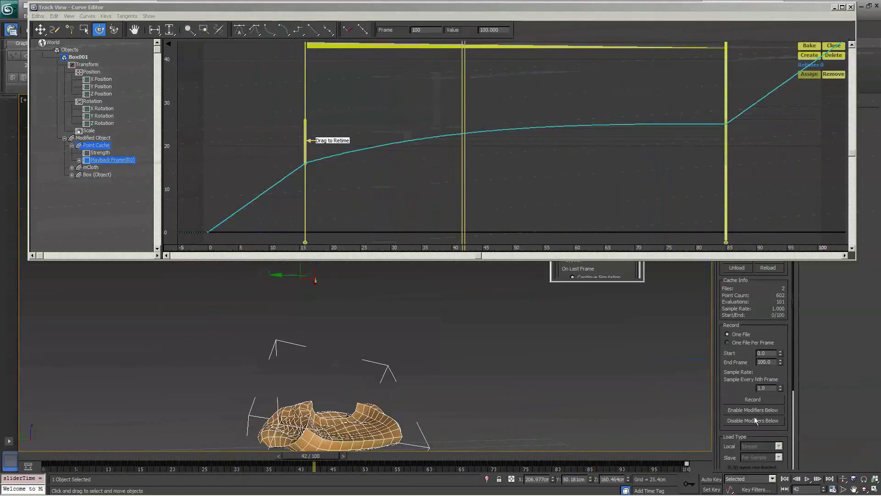
- Set the retimer span to Linear, and insert a third marker at about frame 52, shifting it to about frame 59
{"action": "right_click", "coordinate": [496, 46]}
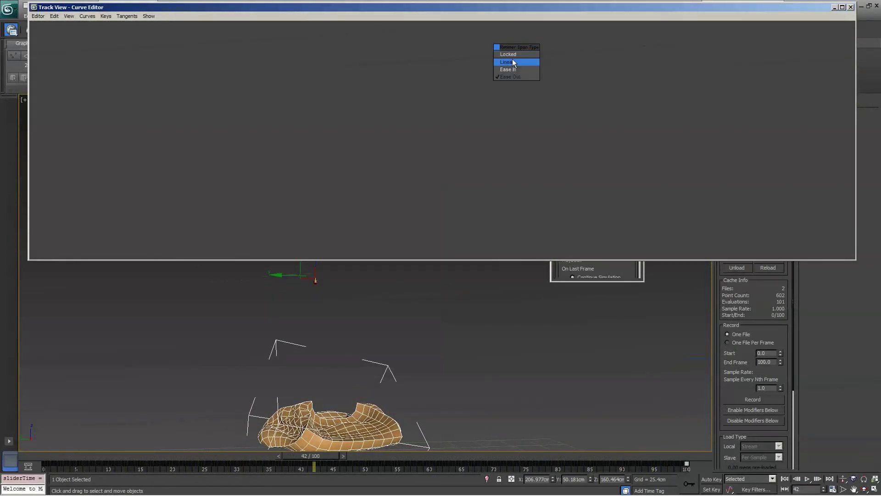
{"action": "left_click", "coordinate": [513, 61]}
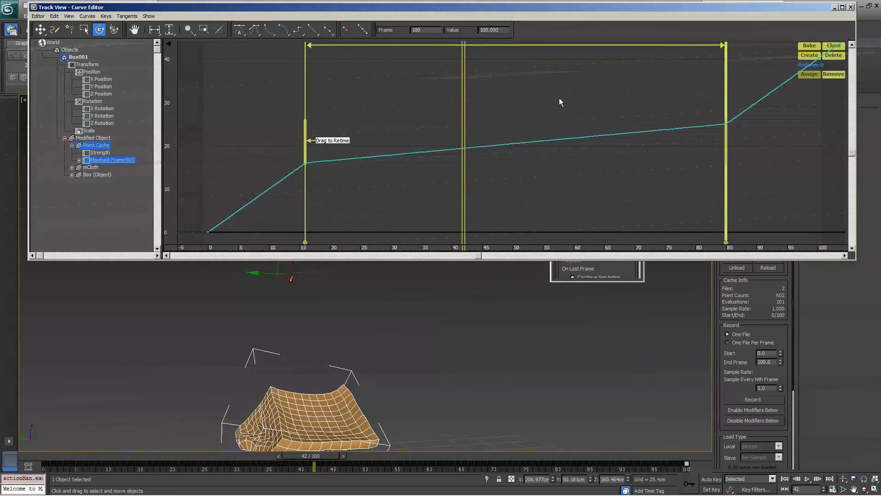
{"action": "left_click", "coordinate": [533, 109]}
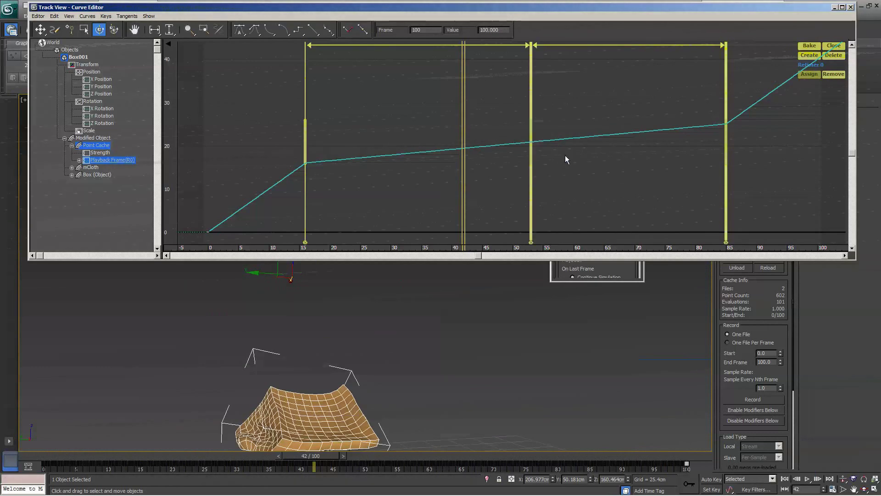
{"action": "left_click_drag", "start_coordinate": [532, 131], "coordinate": [574, 142]}
{"action": "left_click", "coordinate": [851, 7]}
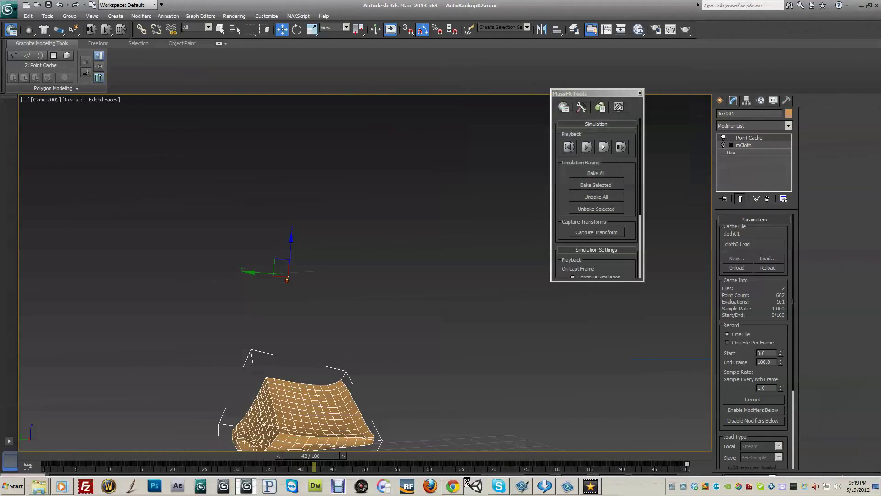
{"action": "mouse_move", "coordinate": [467, 495]}
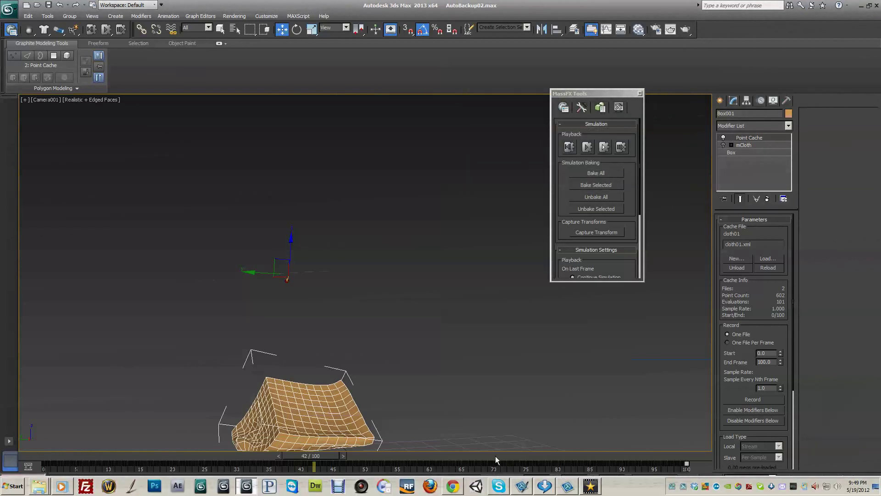